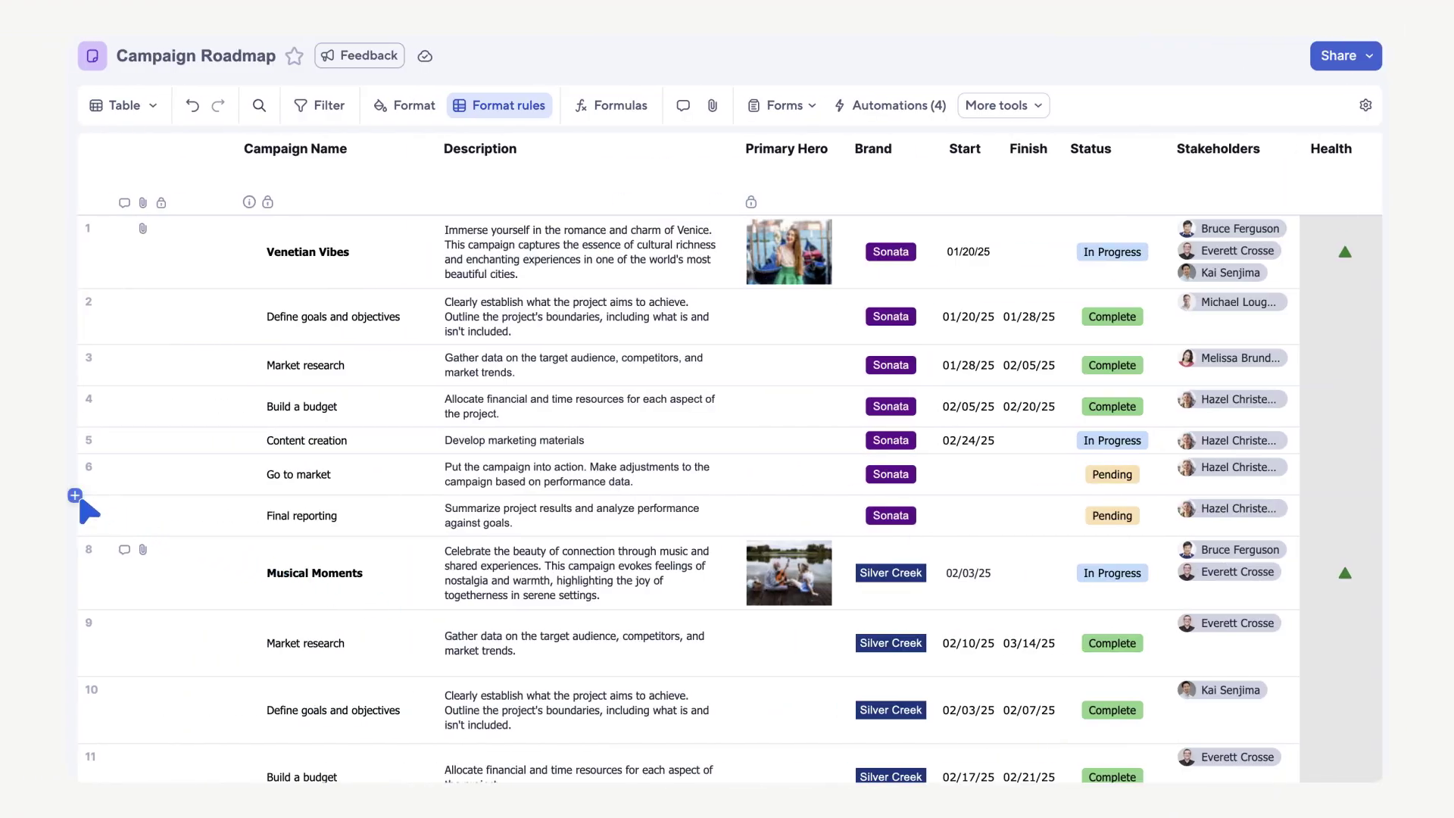
Insert a row below Go to market named 'Customer testing and feedback', described 'Gather testing and feedback data, make changes as needed'.
left_click(75, 496)
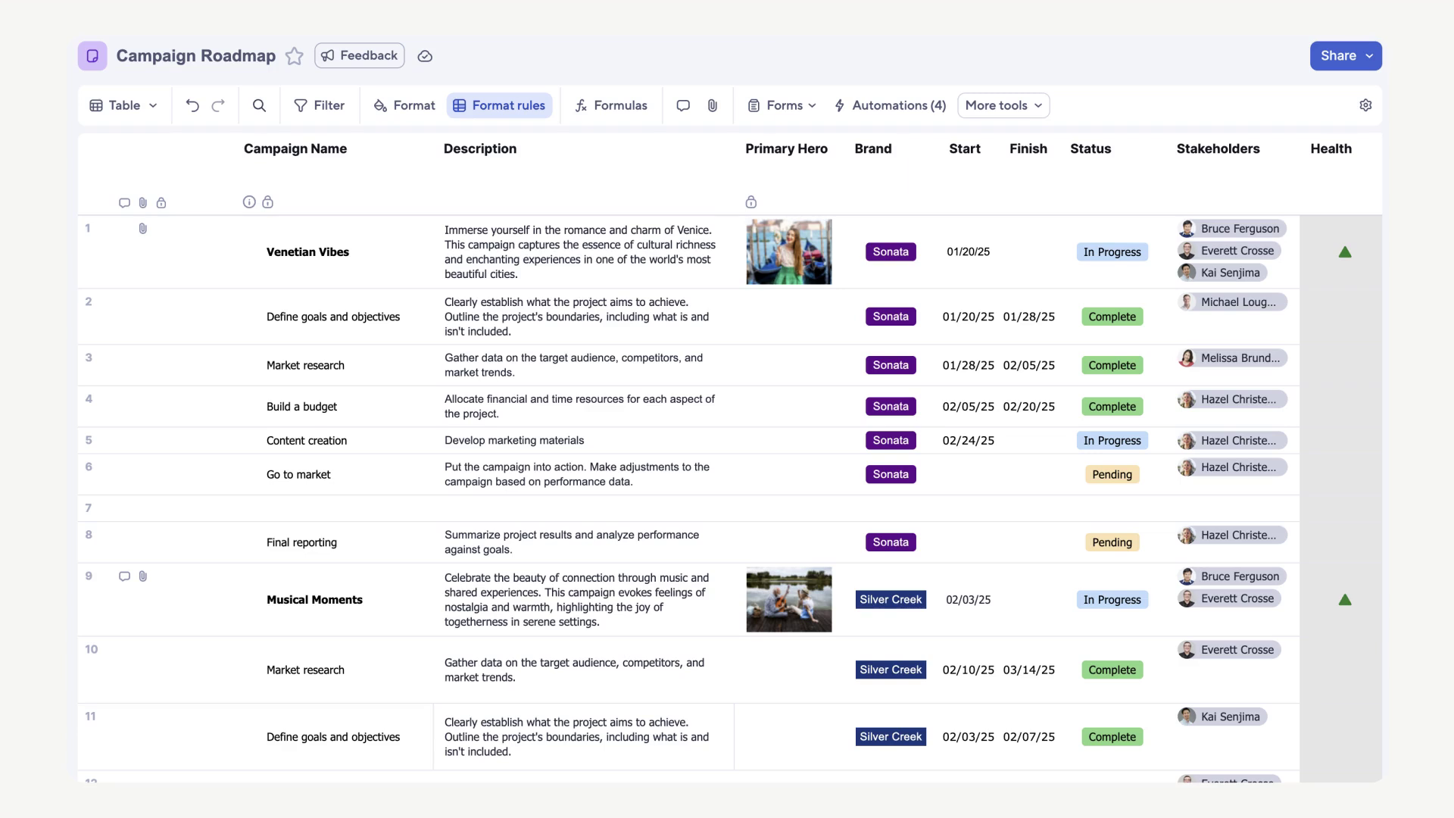
left_click(115, 502)
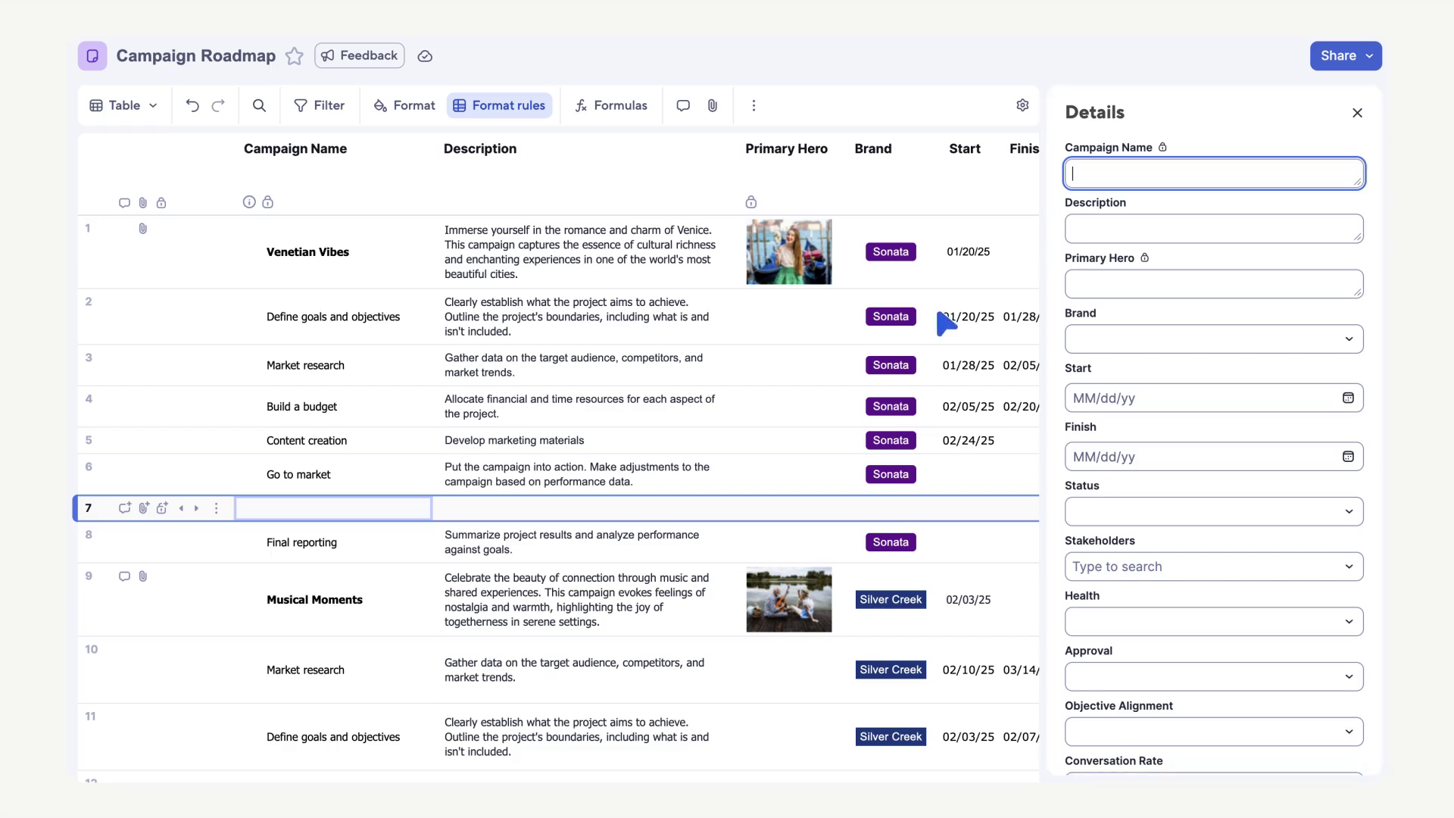
type("Customer testing and feedback")
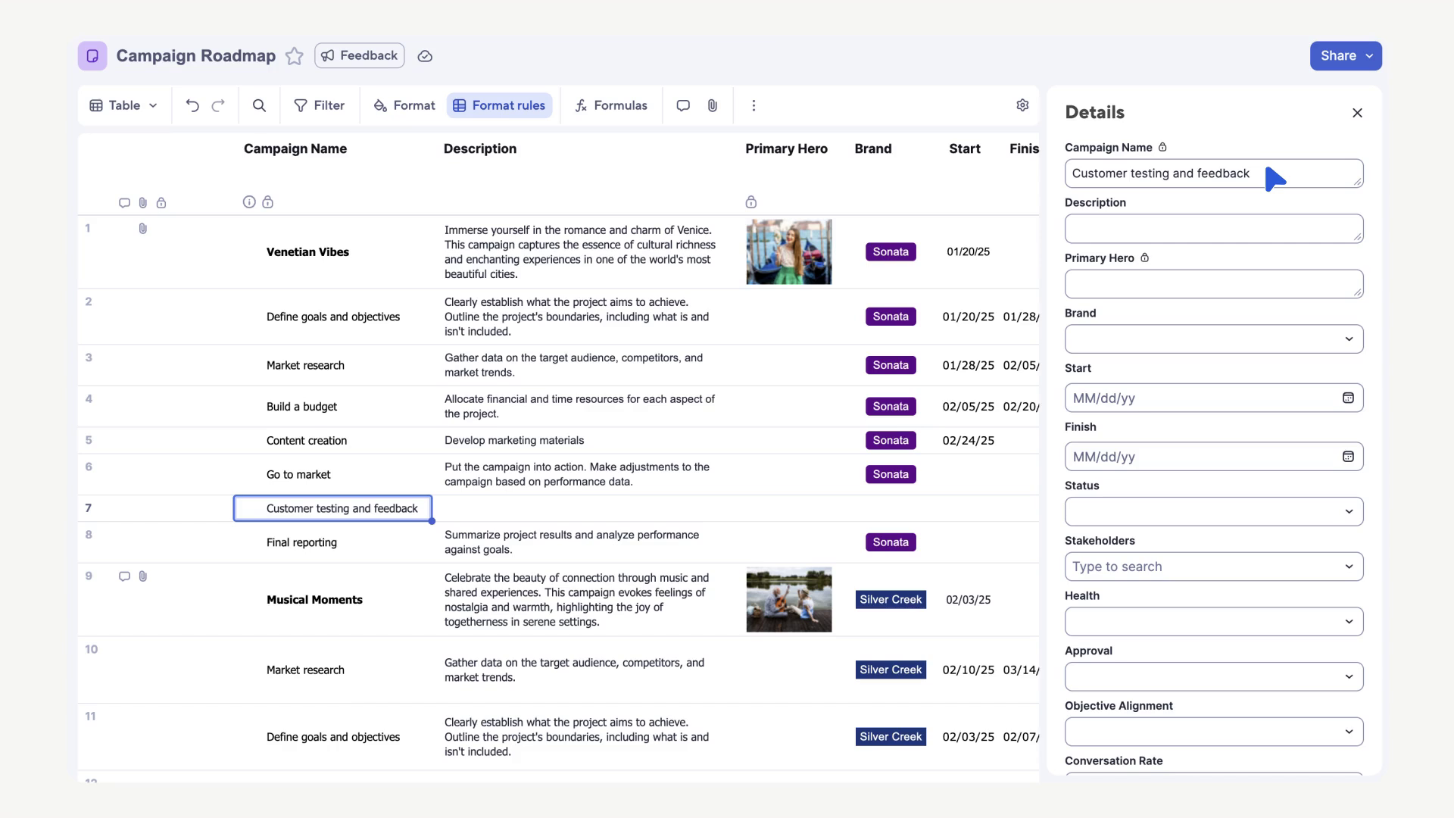
left_click(1315, 234)
type("Gather testing and feedback data, make changes as needed")
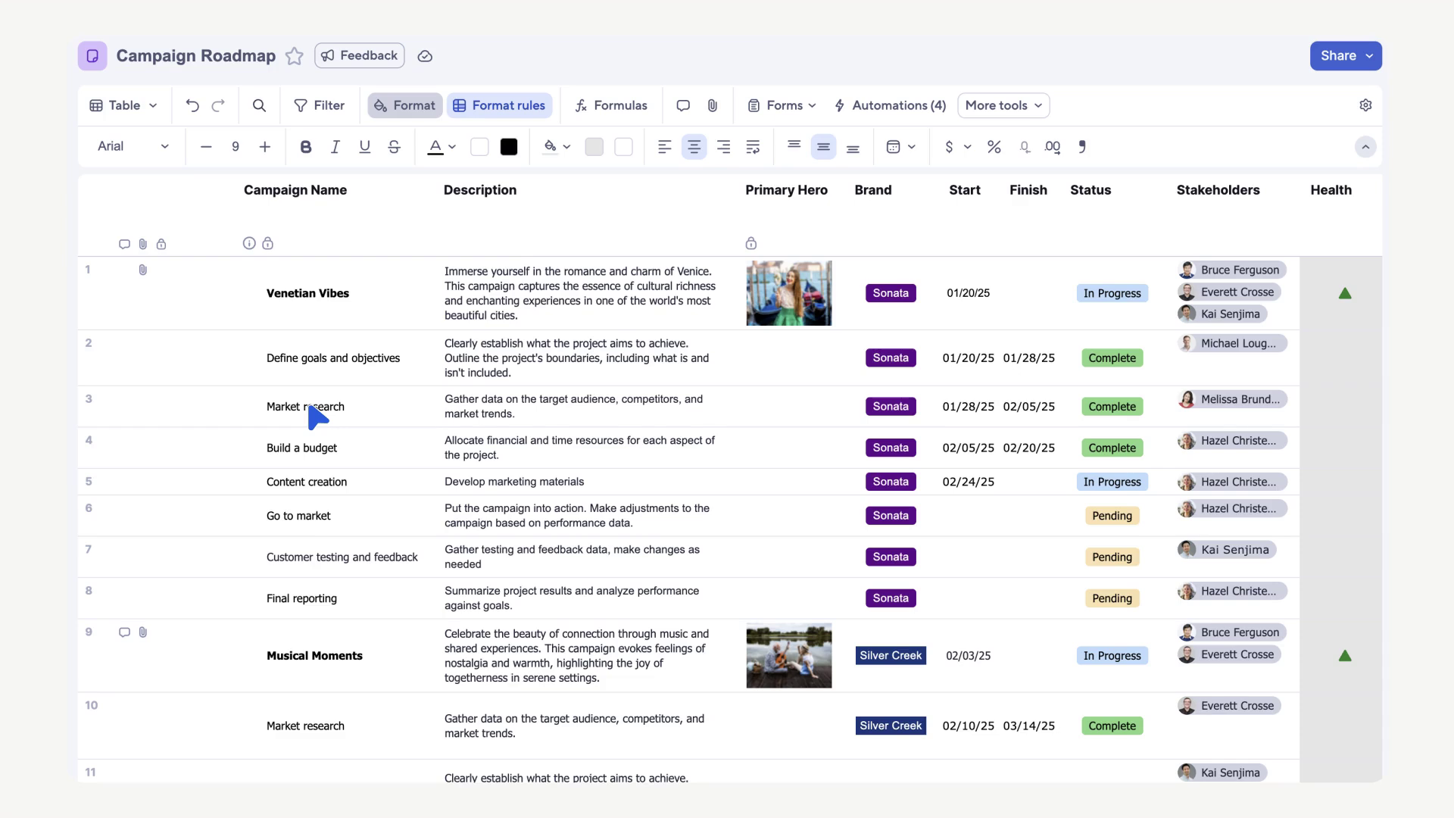
Indent rows 2–8 under Venetian Vibes, then collapse Venetian Vibes to check the hierarchy.
left_click(97, 339)
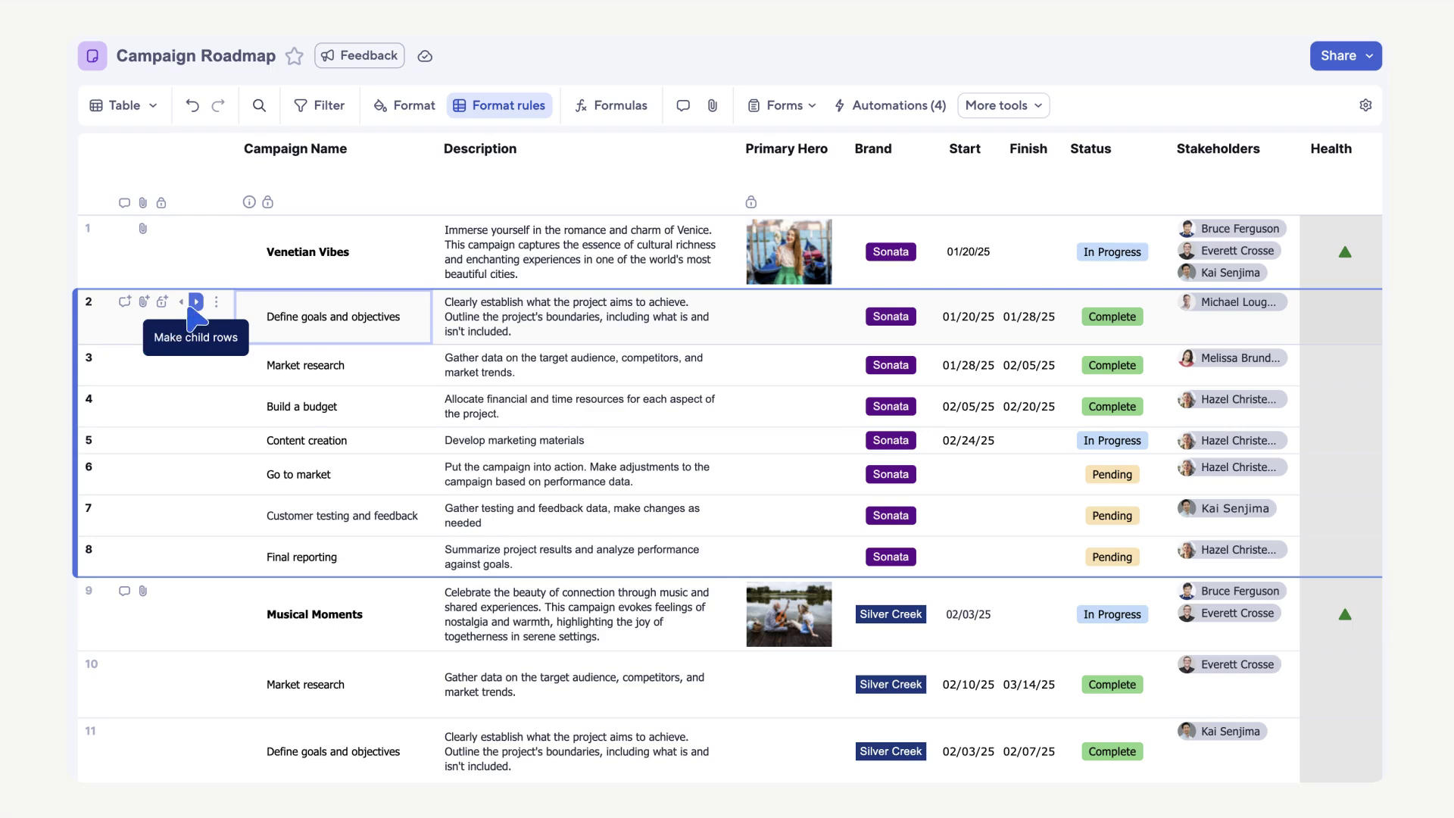
left_click(196, 302)
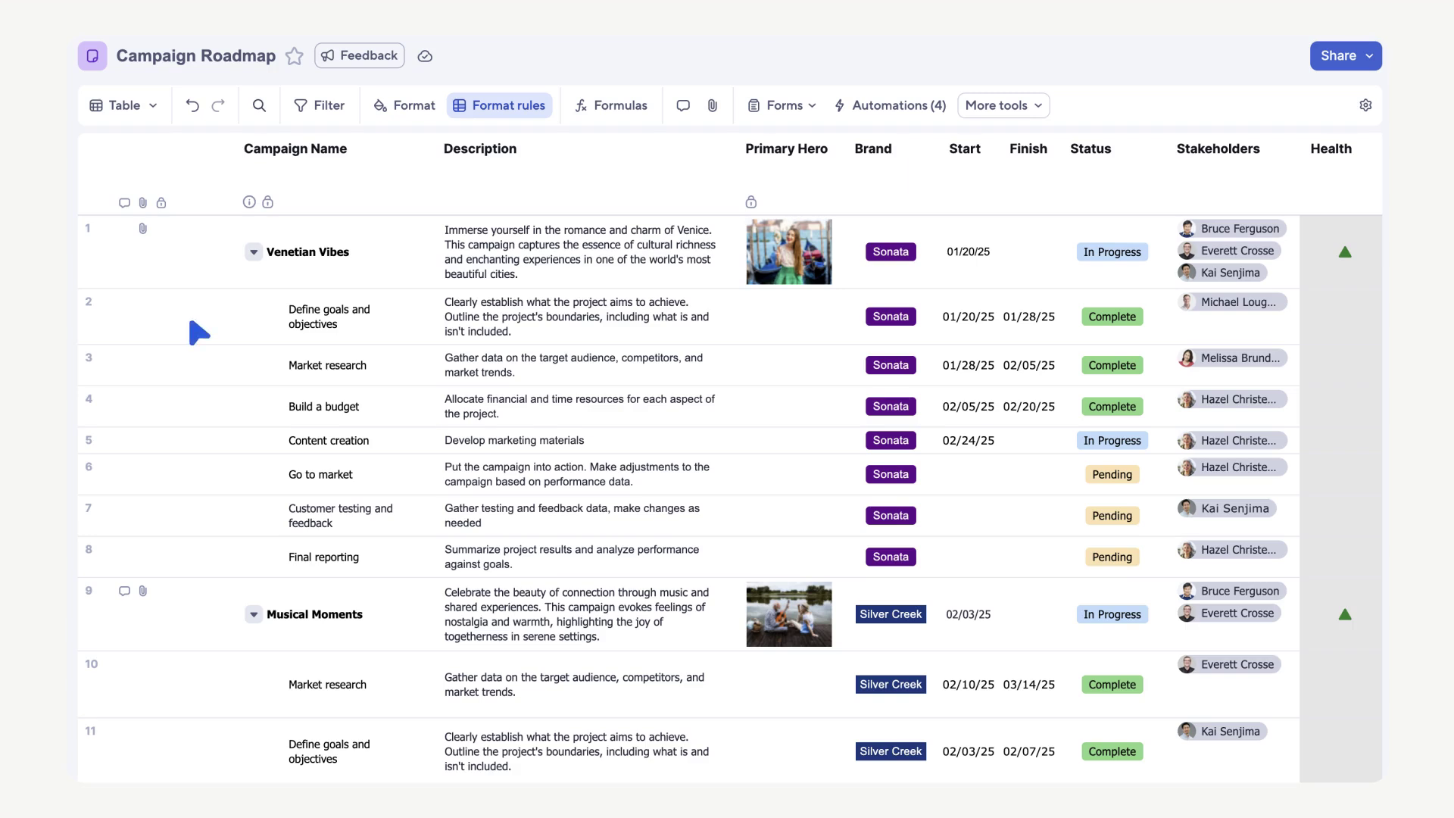
left_click(253, 252)
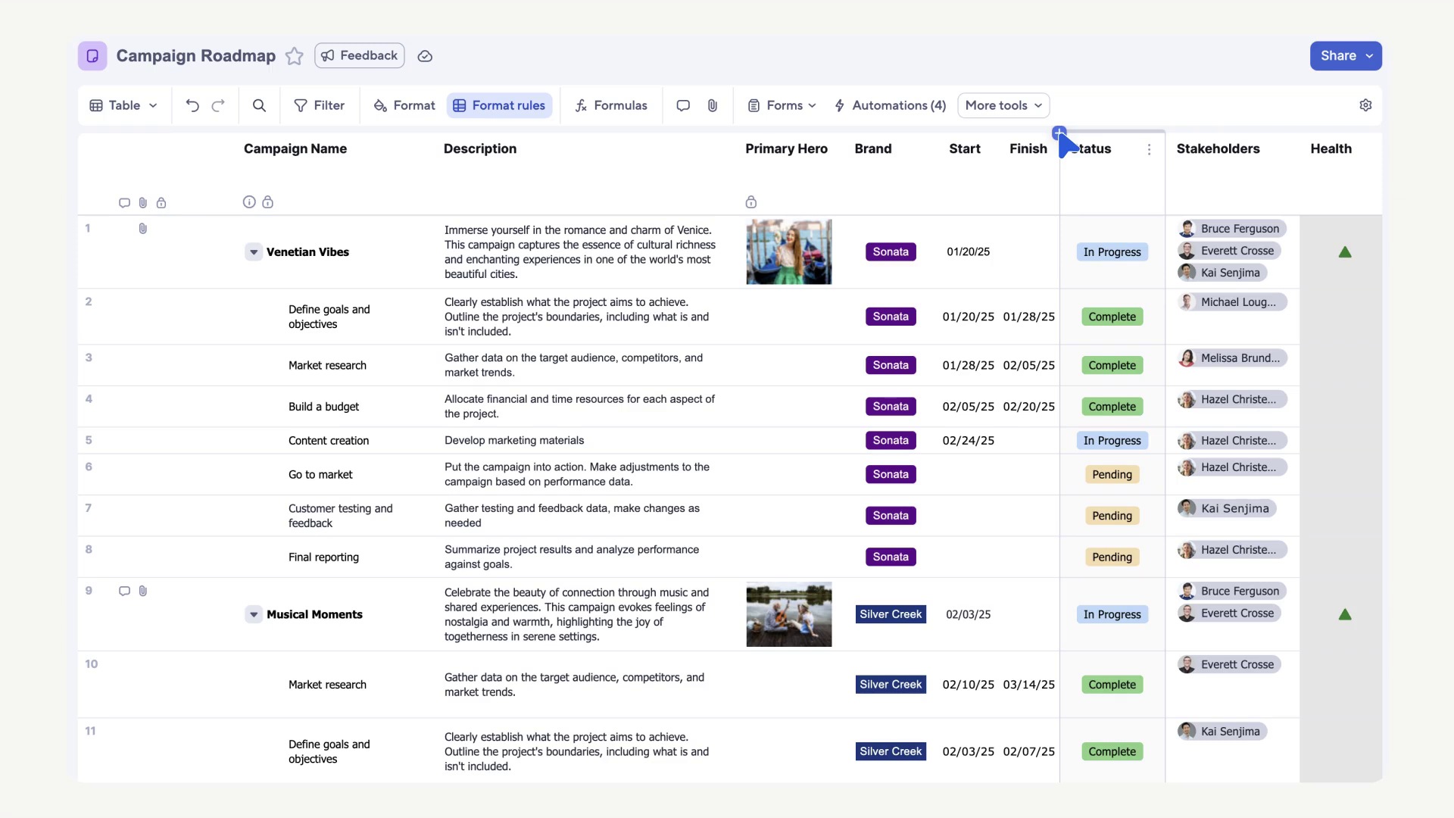
Insert a Text/Number column named 'Duration' immediately left of Status.
left_click(1060, 134)
type("Duration")
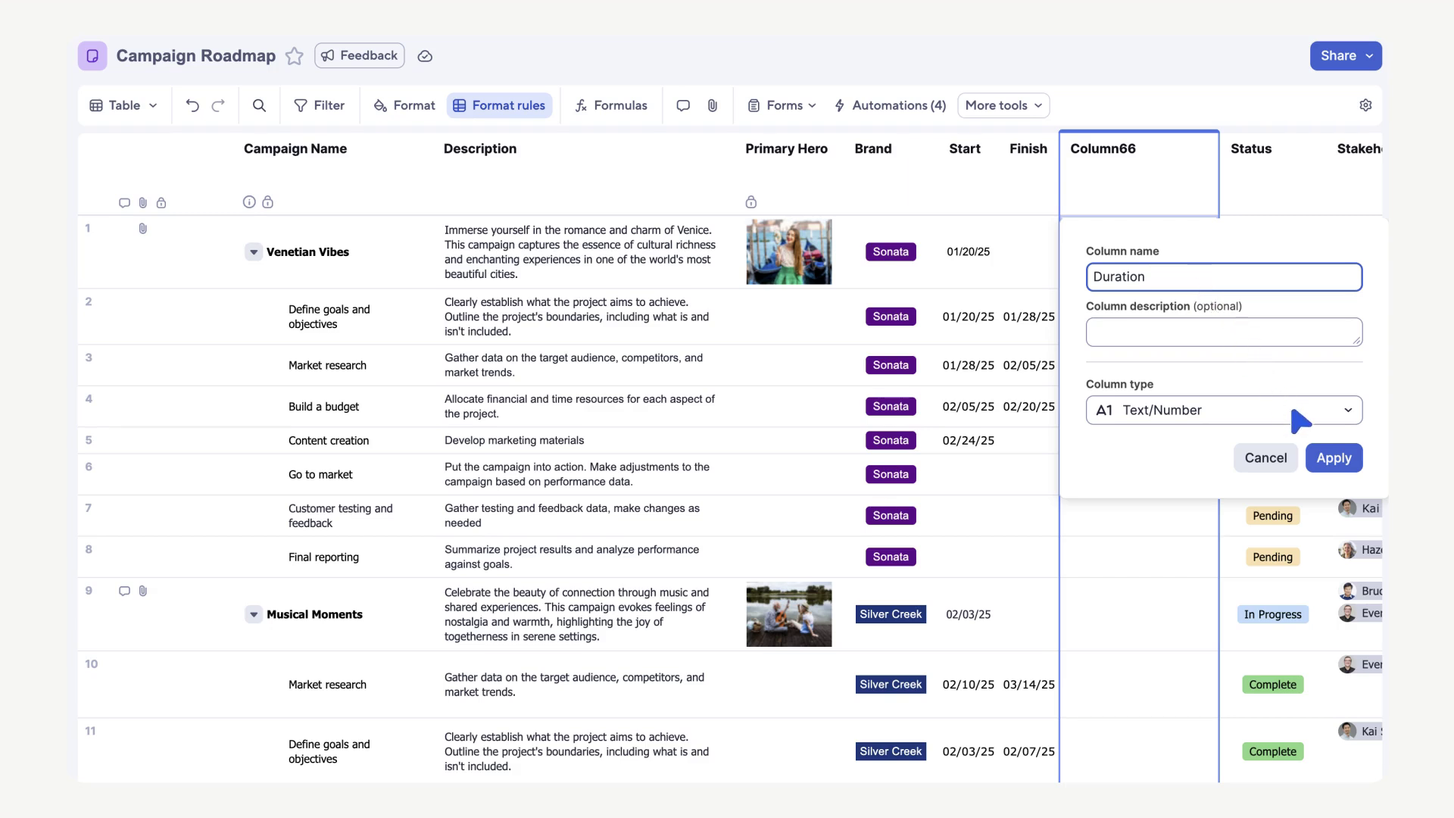
left_click(1329, 458)
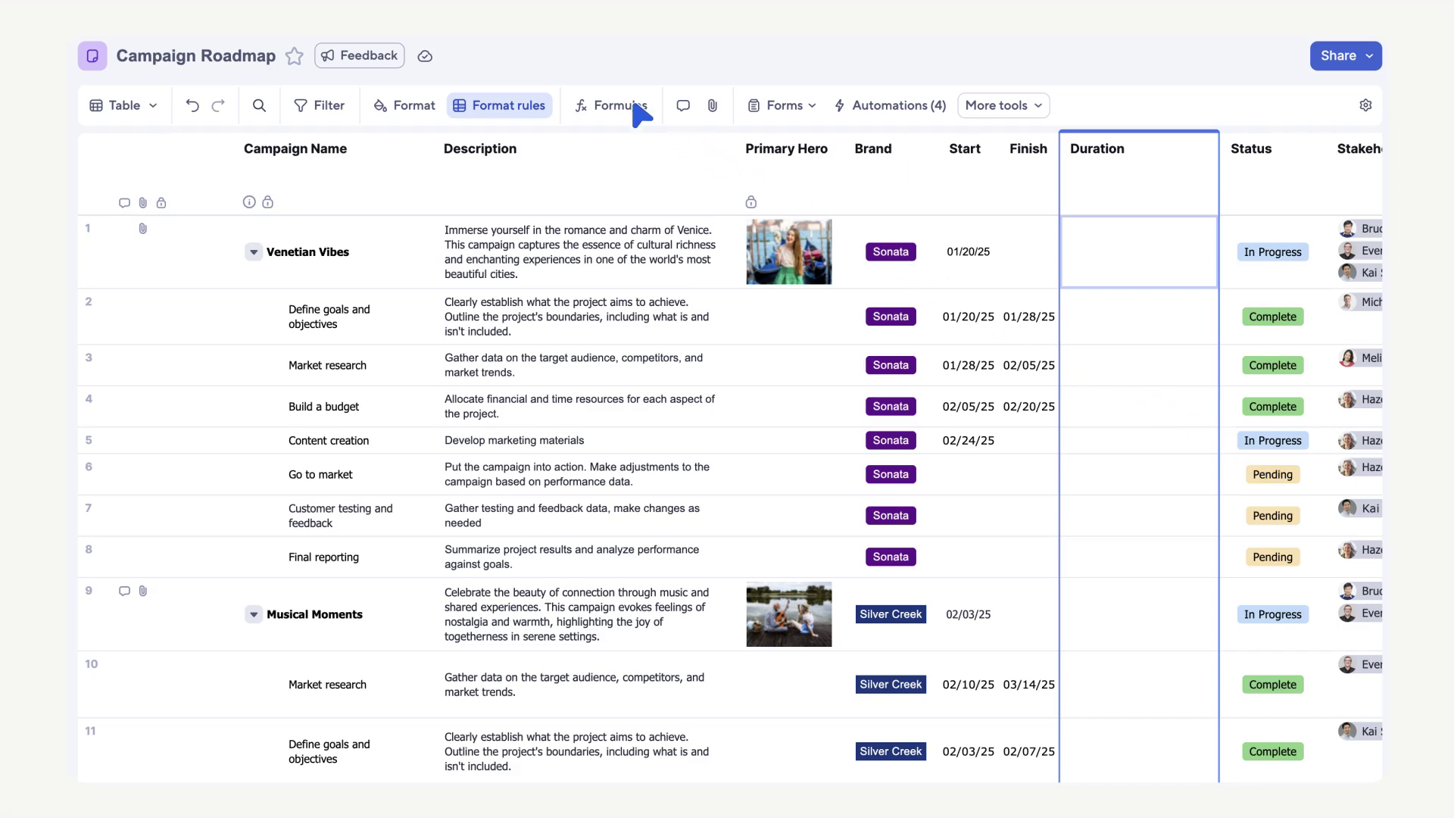
Set Duration's column formula to =IF(ISBLANK(Finish@row), "", NETWORKDAYS(Start@row, Finish@row)).
left_click(641, 114)
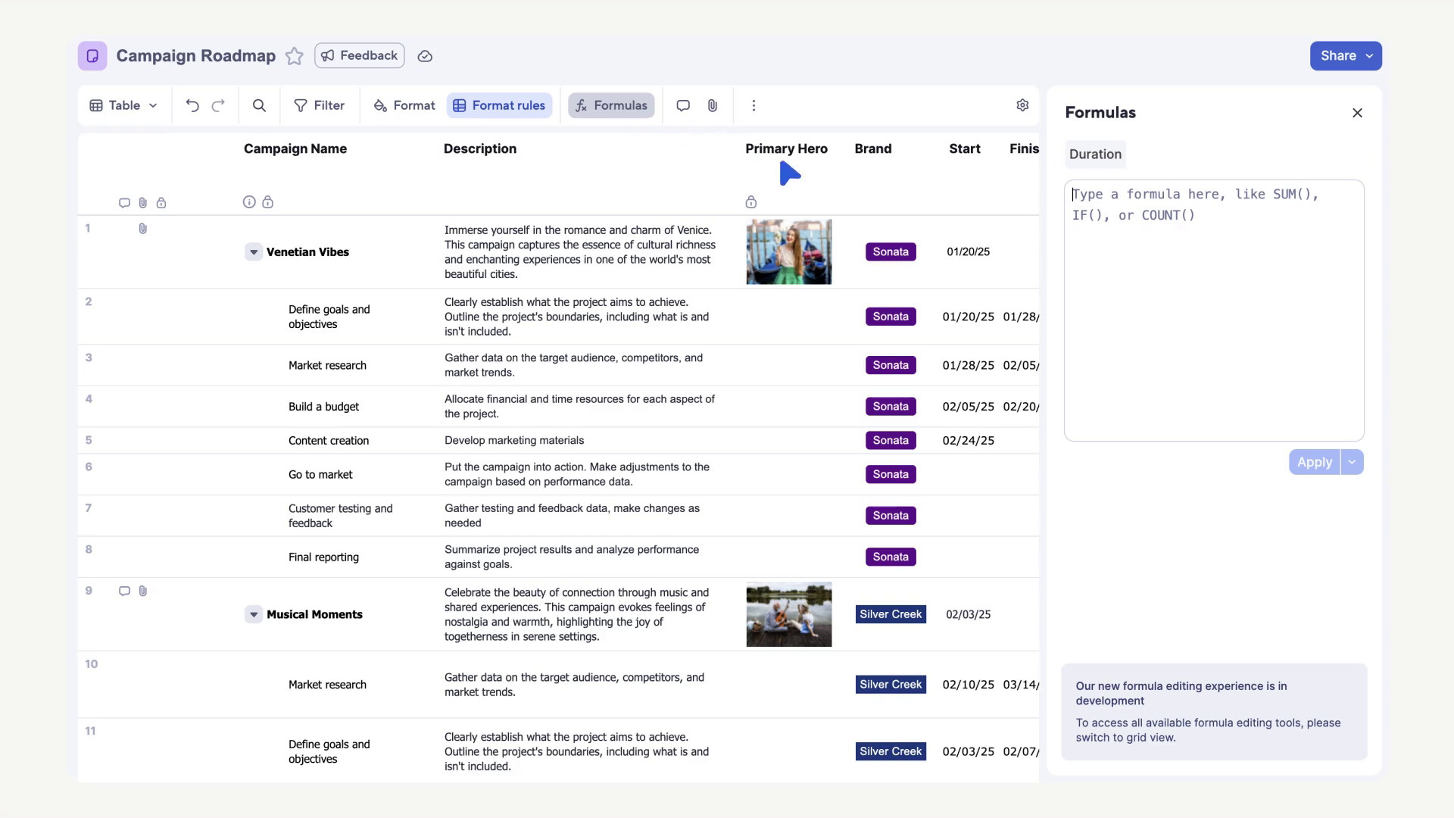
type("=IF(ISBLANK(Finish@row), \"\", NETWORKDAYS(Start@row, Finish@row))")
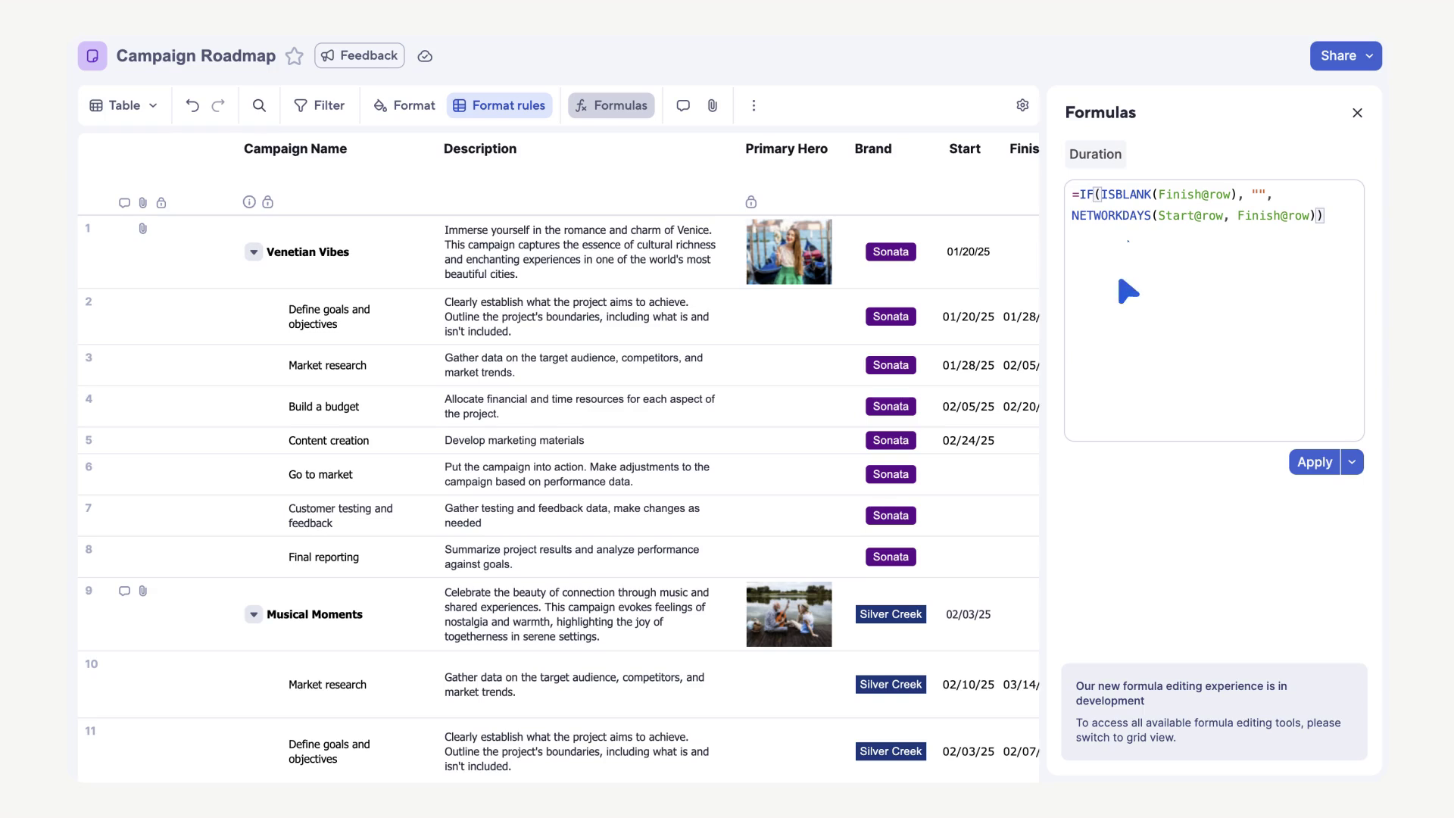
left_click(1352, 461)
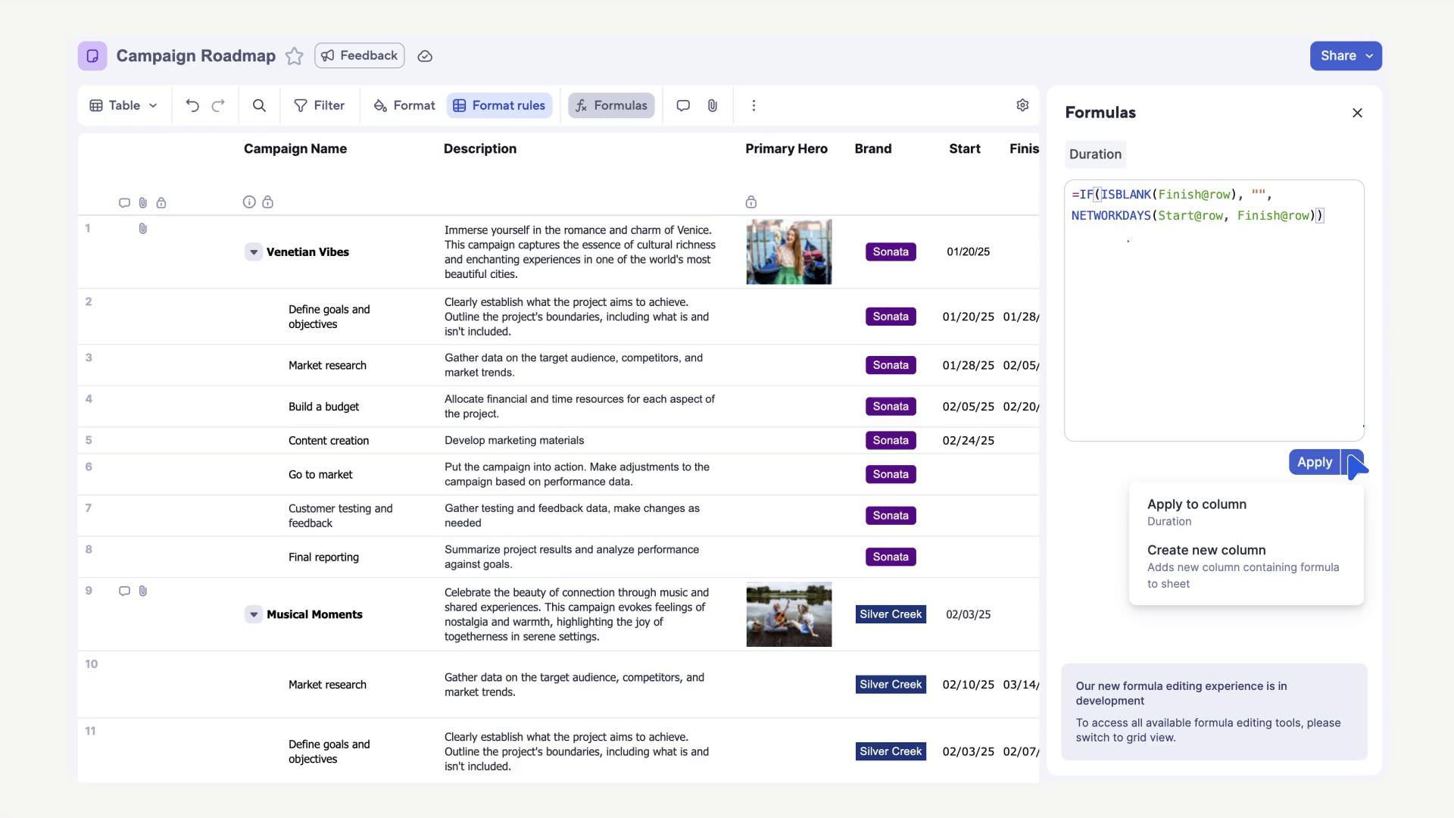
left_click(1276, 507)
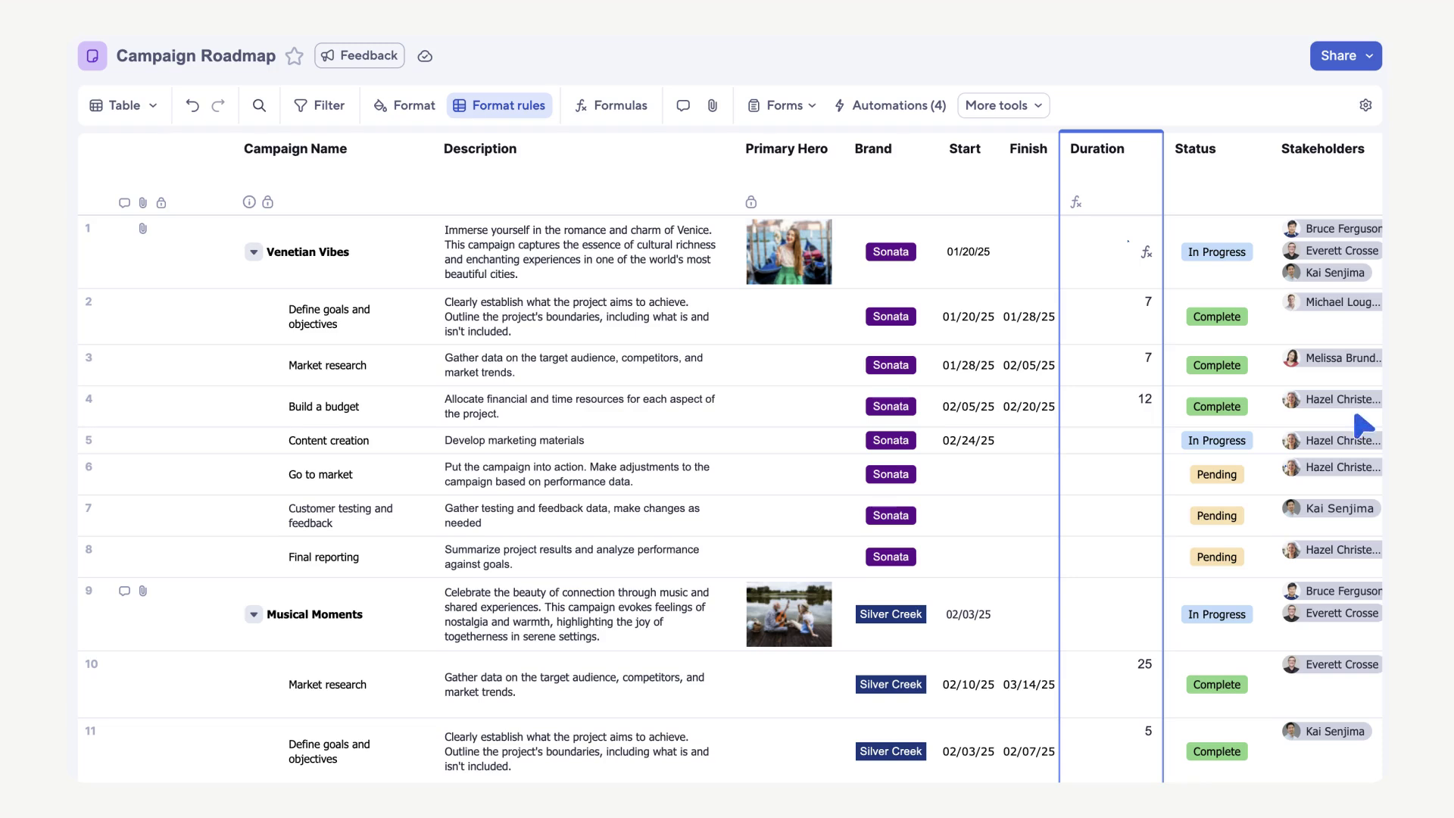
Change the Pending option's colour to orange in the Status column properties and apply.
left_click(1228, 182)
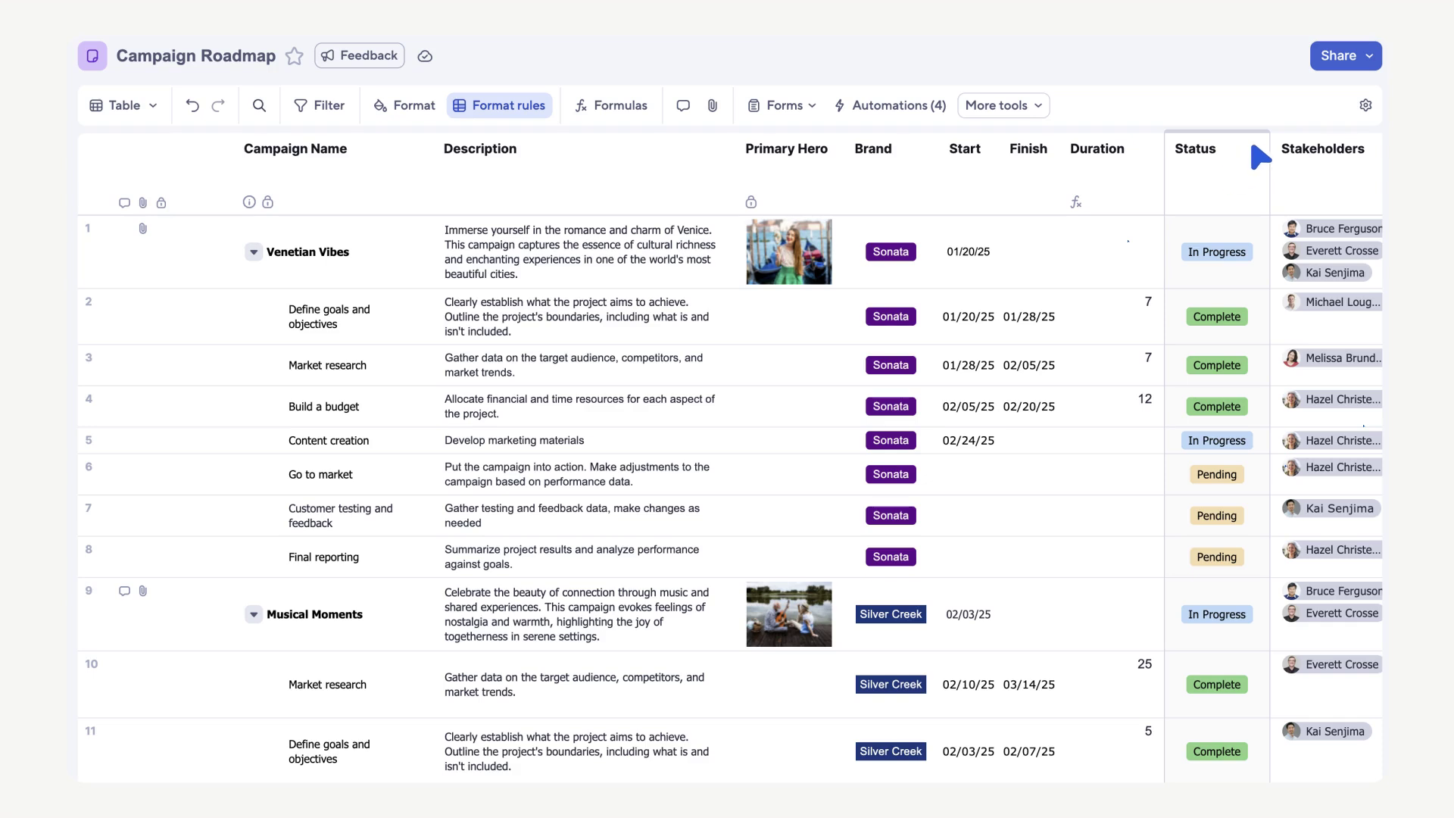
left_click(1255, 149)
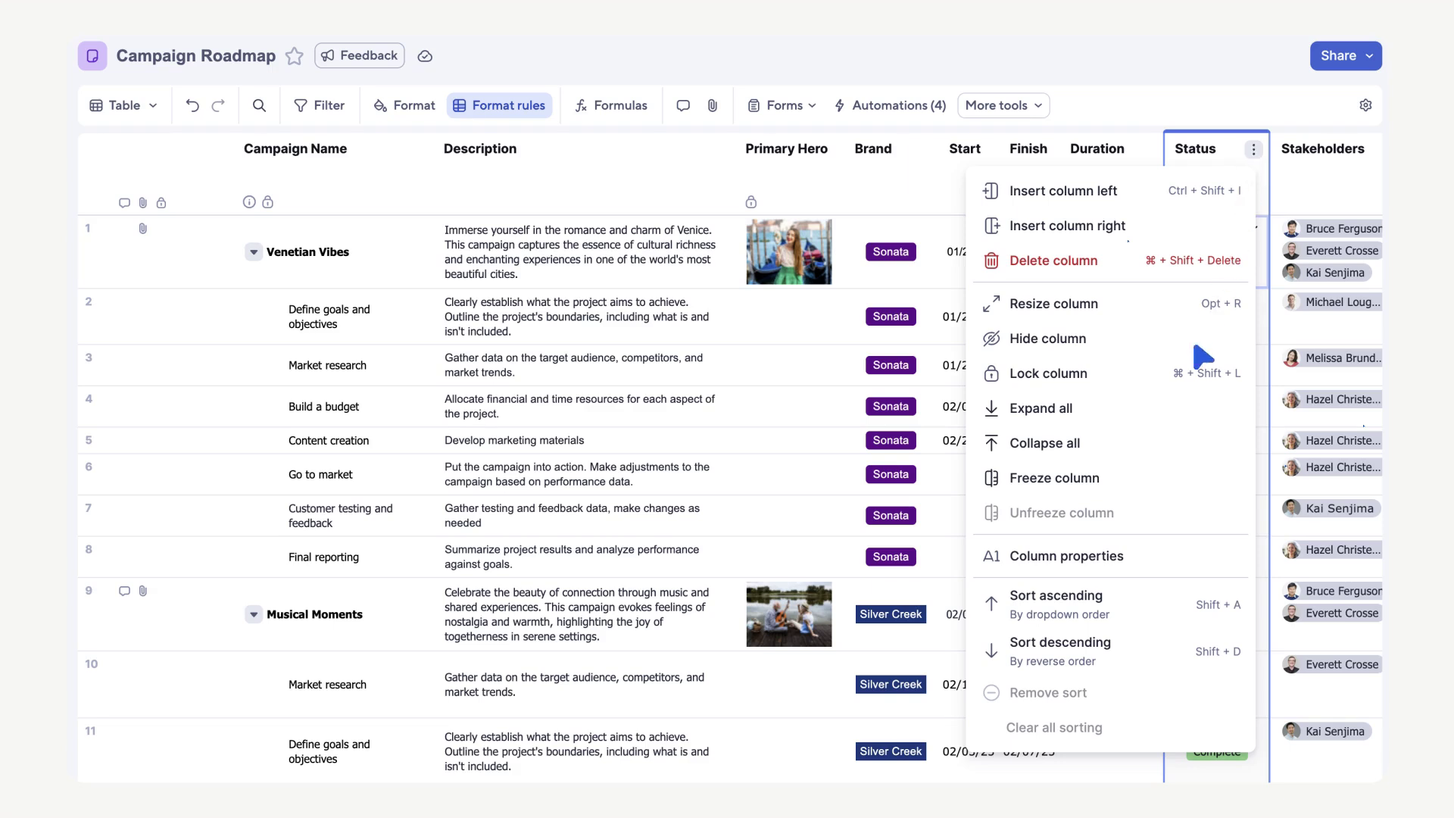
left_click(1121, 551)
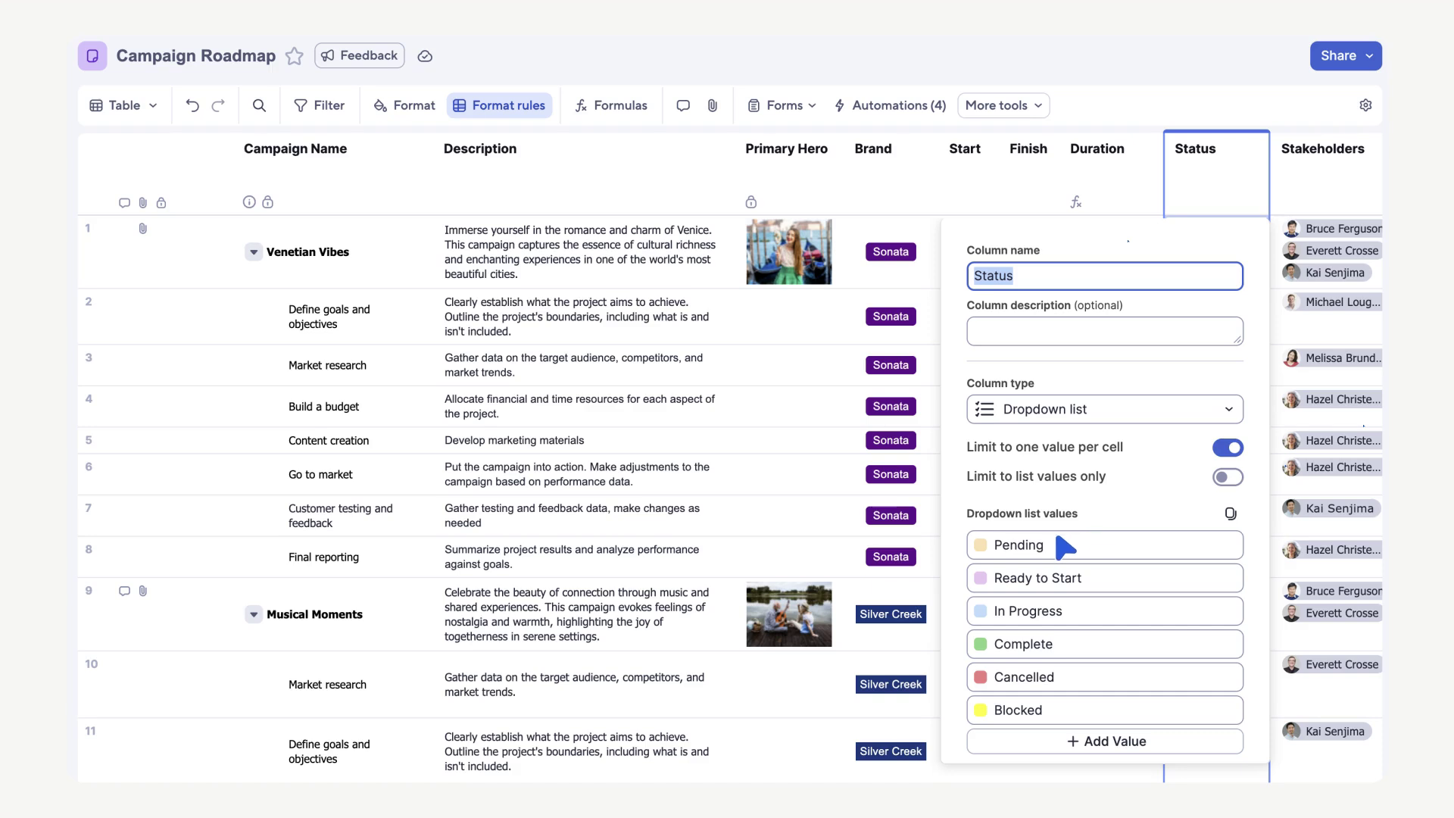
left_click(980, 545)
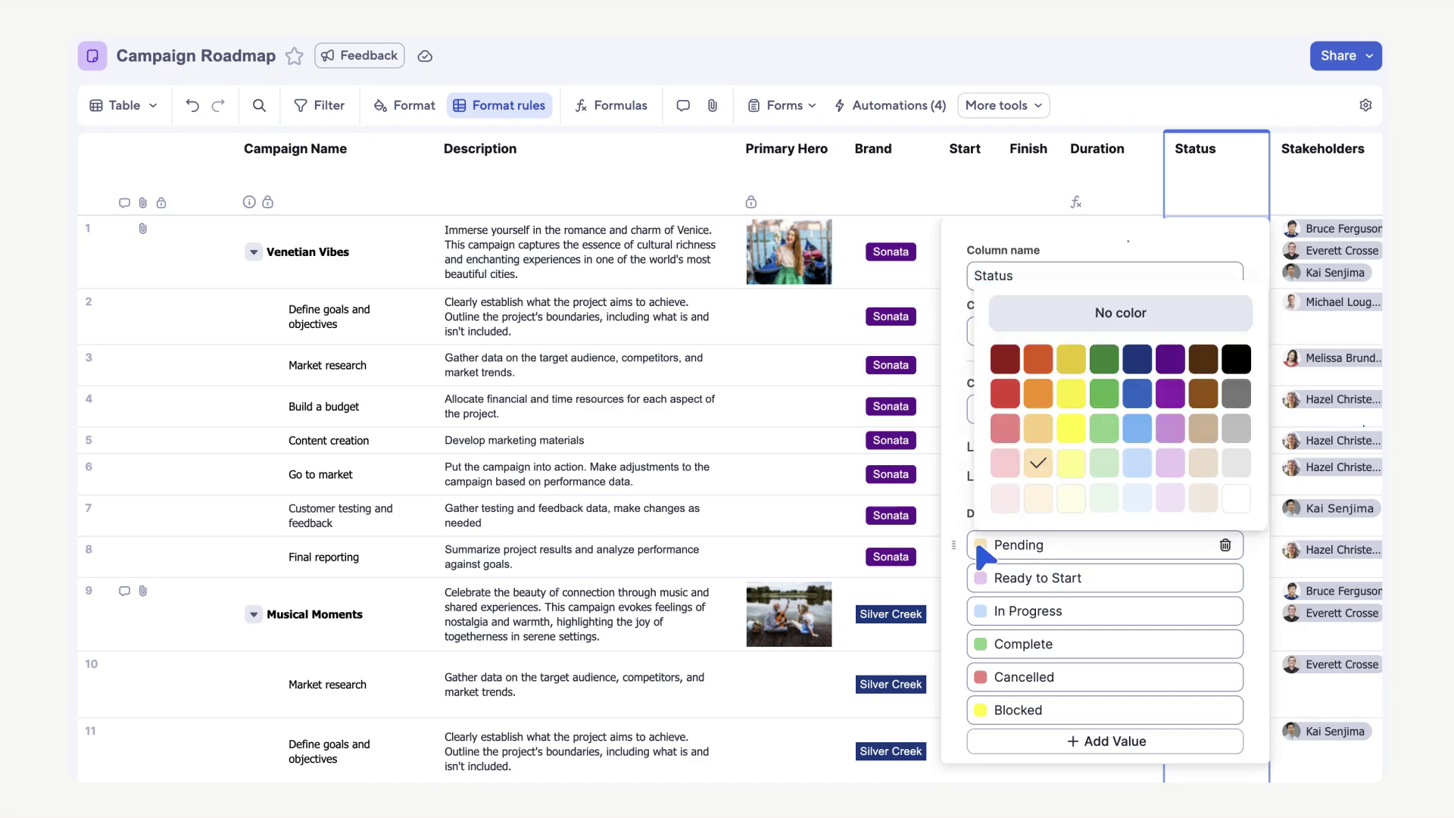
left_click(1037, 393)
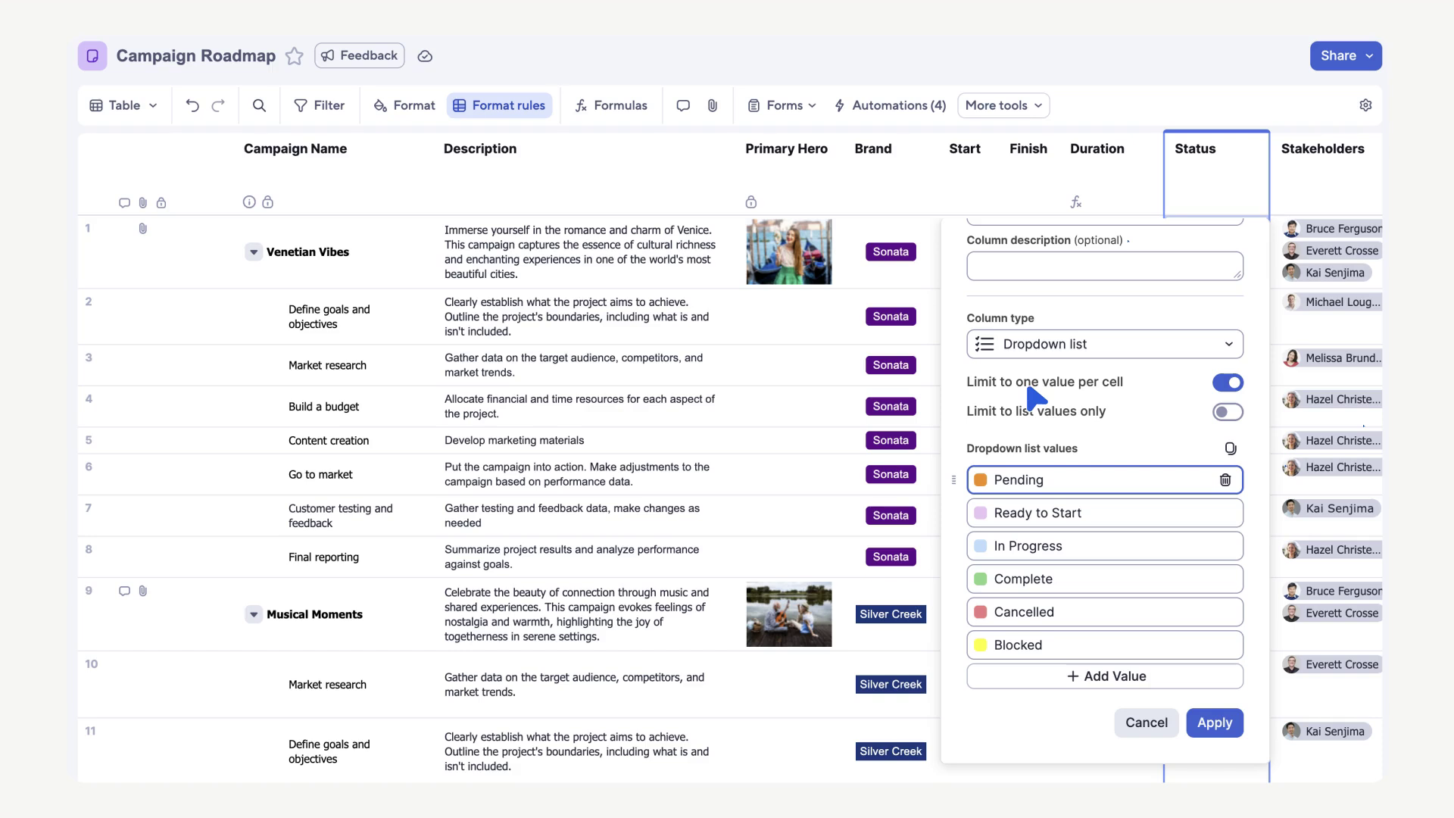
left_click(1215, 721)
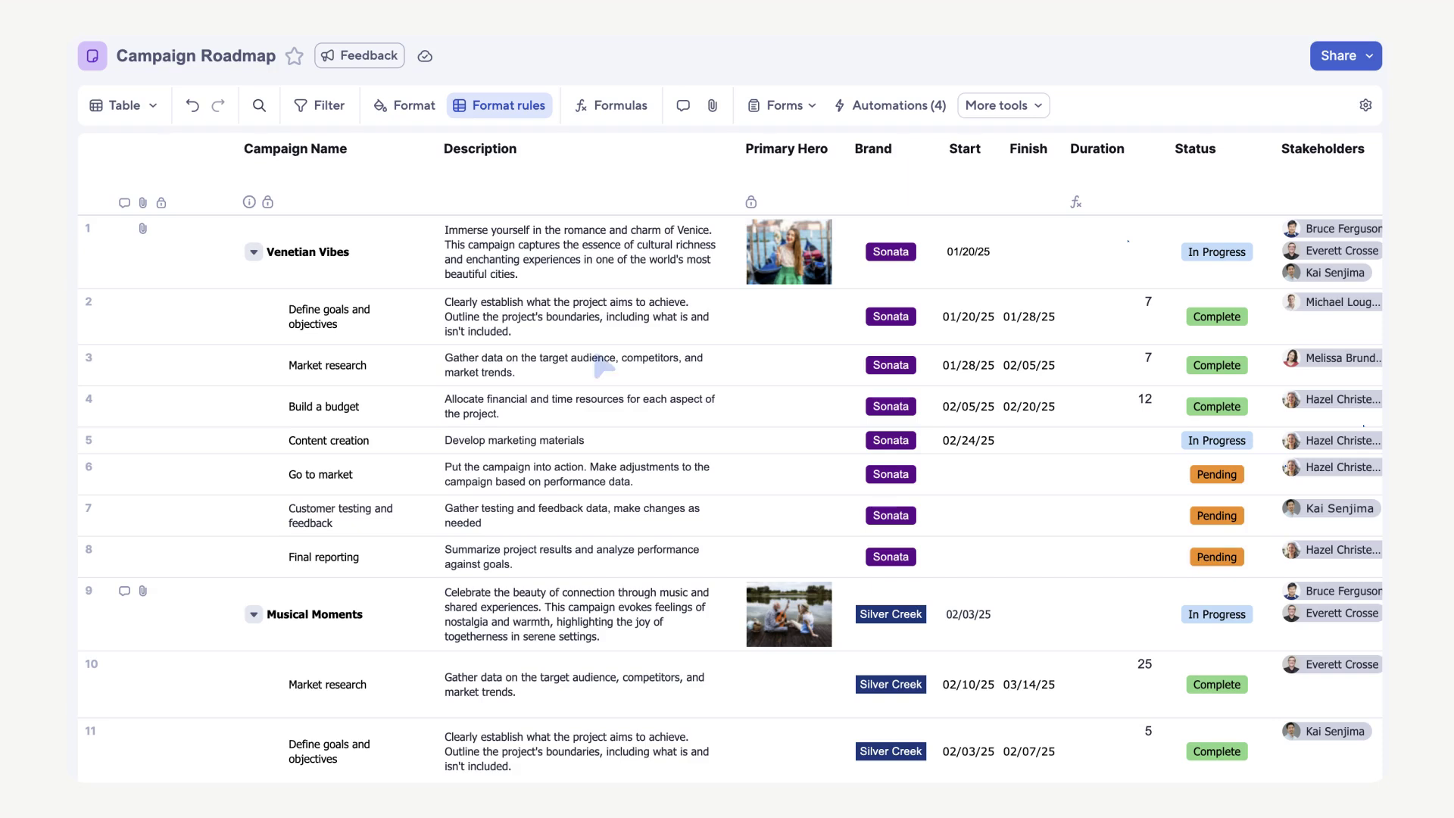
left_click(415, 151)
left_click(416, 149)
left_click(259, 105)
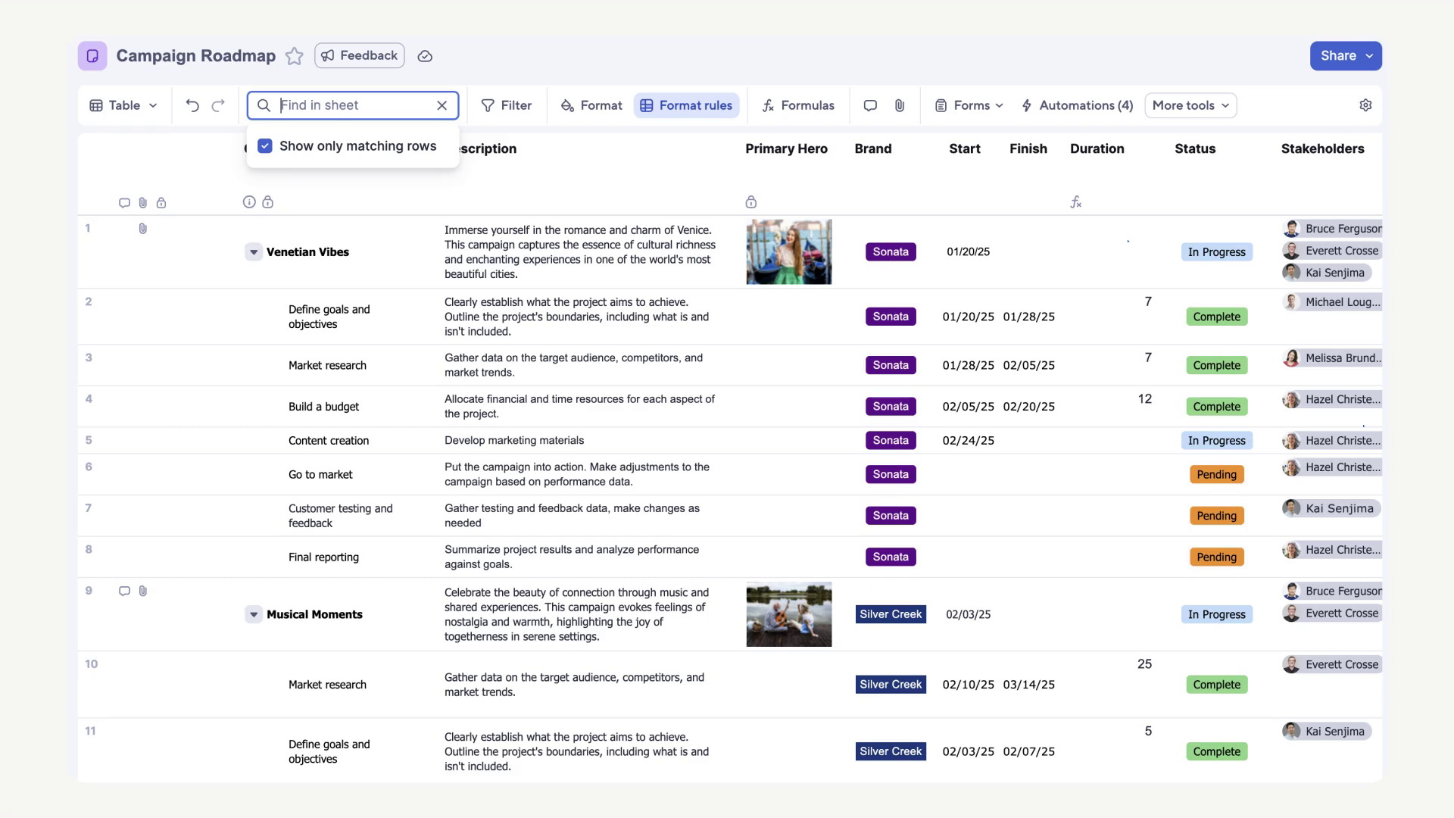
type("adventure")
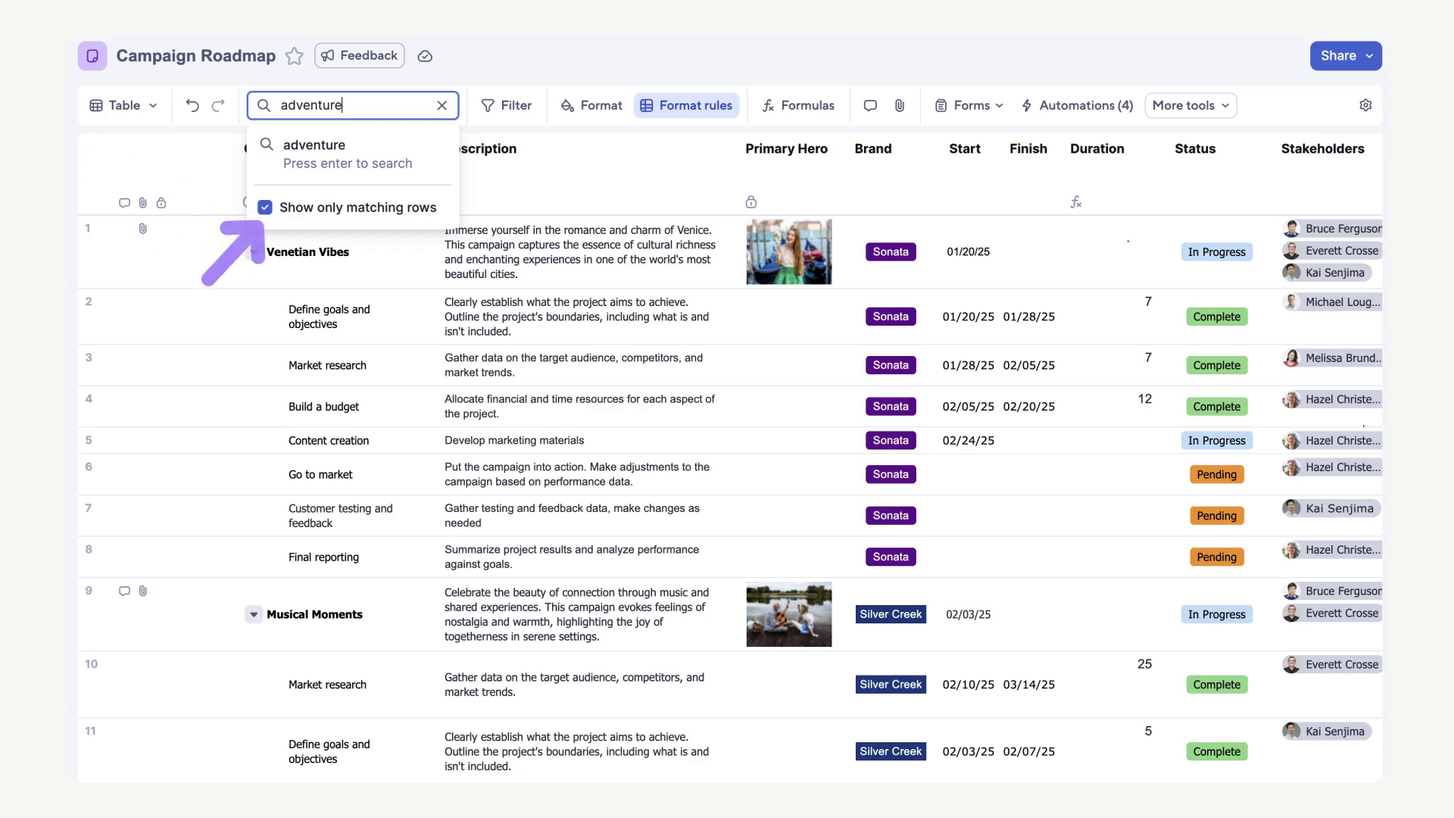
key("Return")
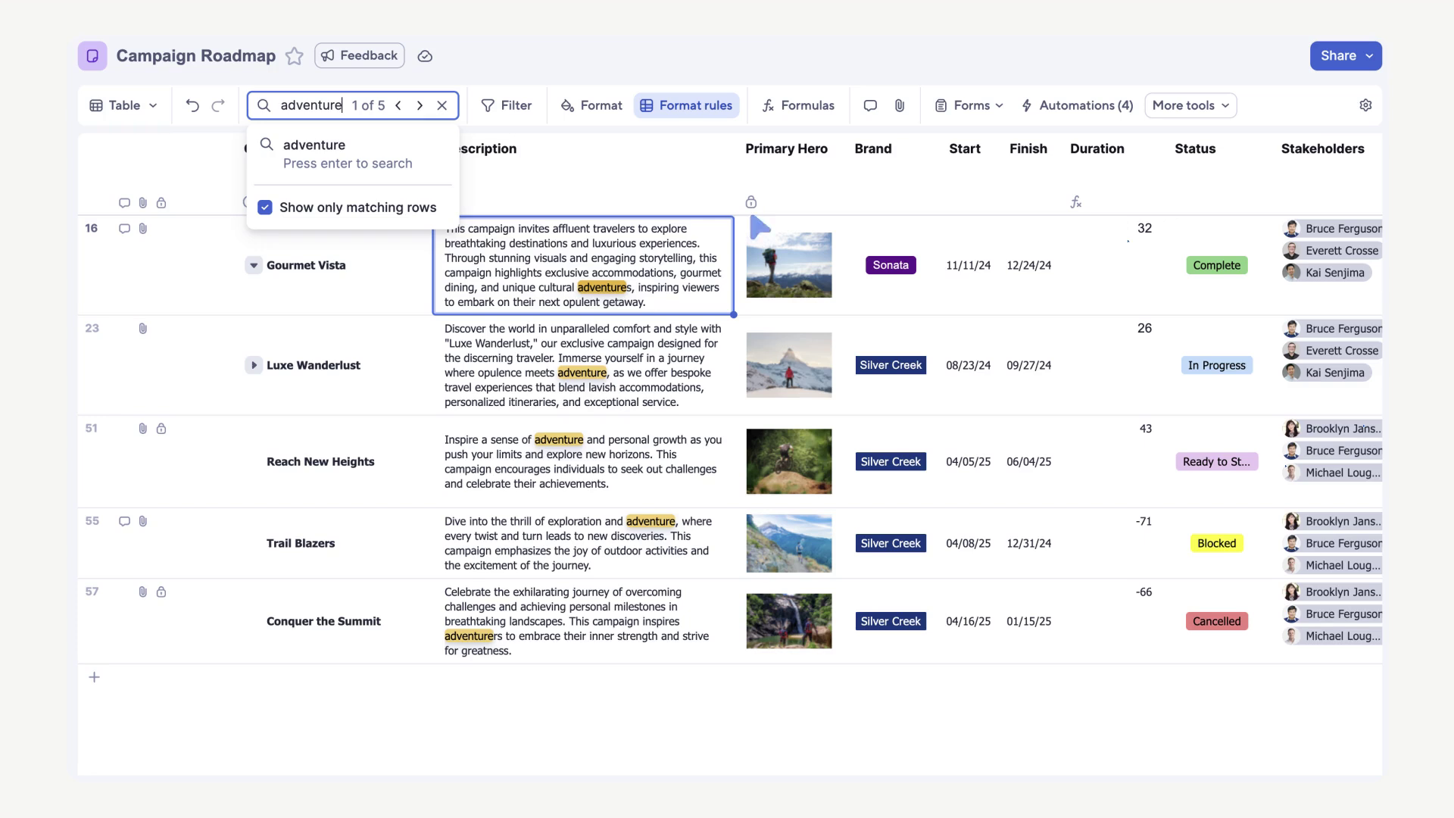
left_click(420, 105)
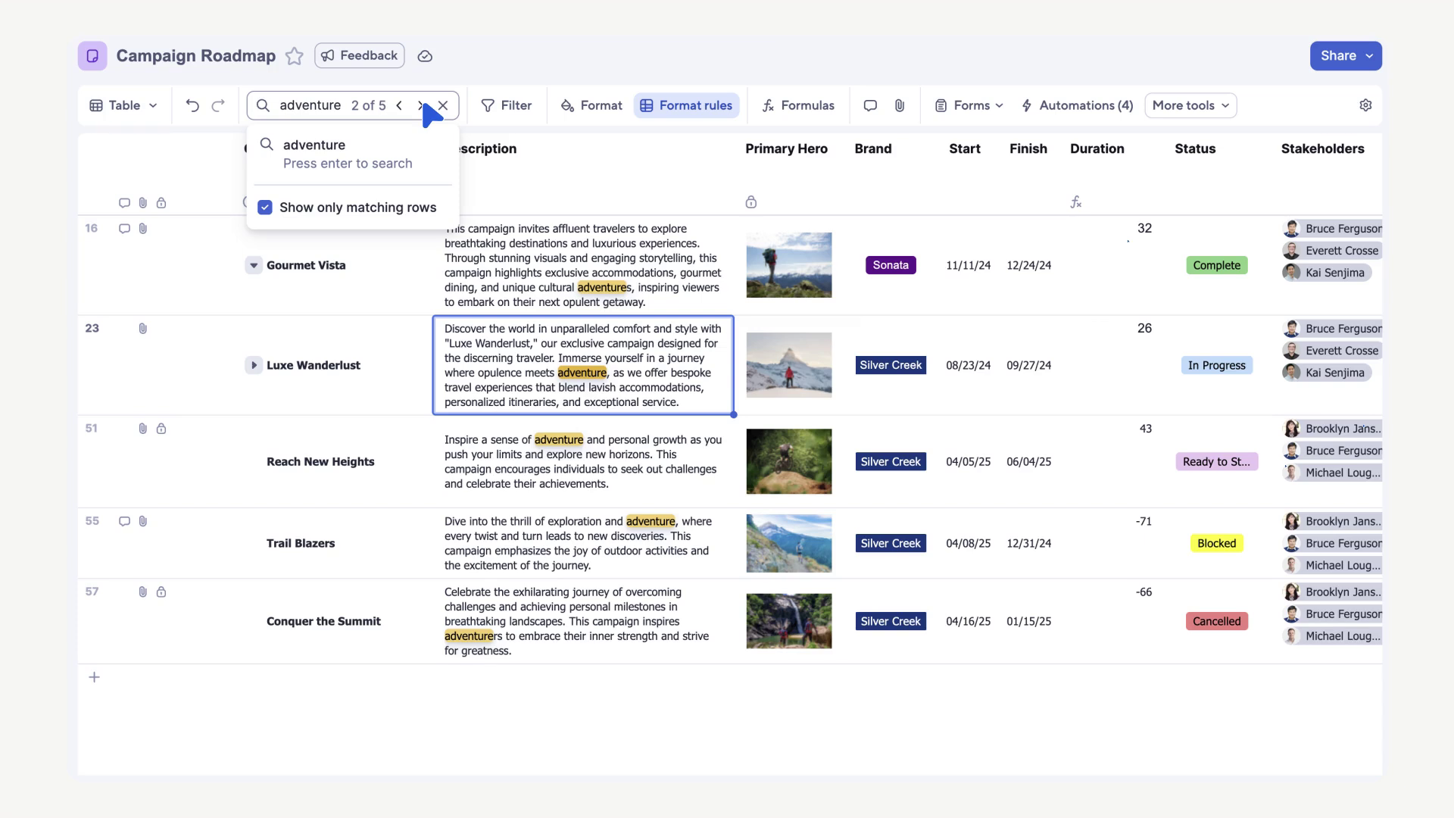
left_click(265, 207)
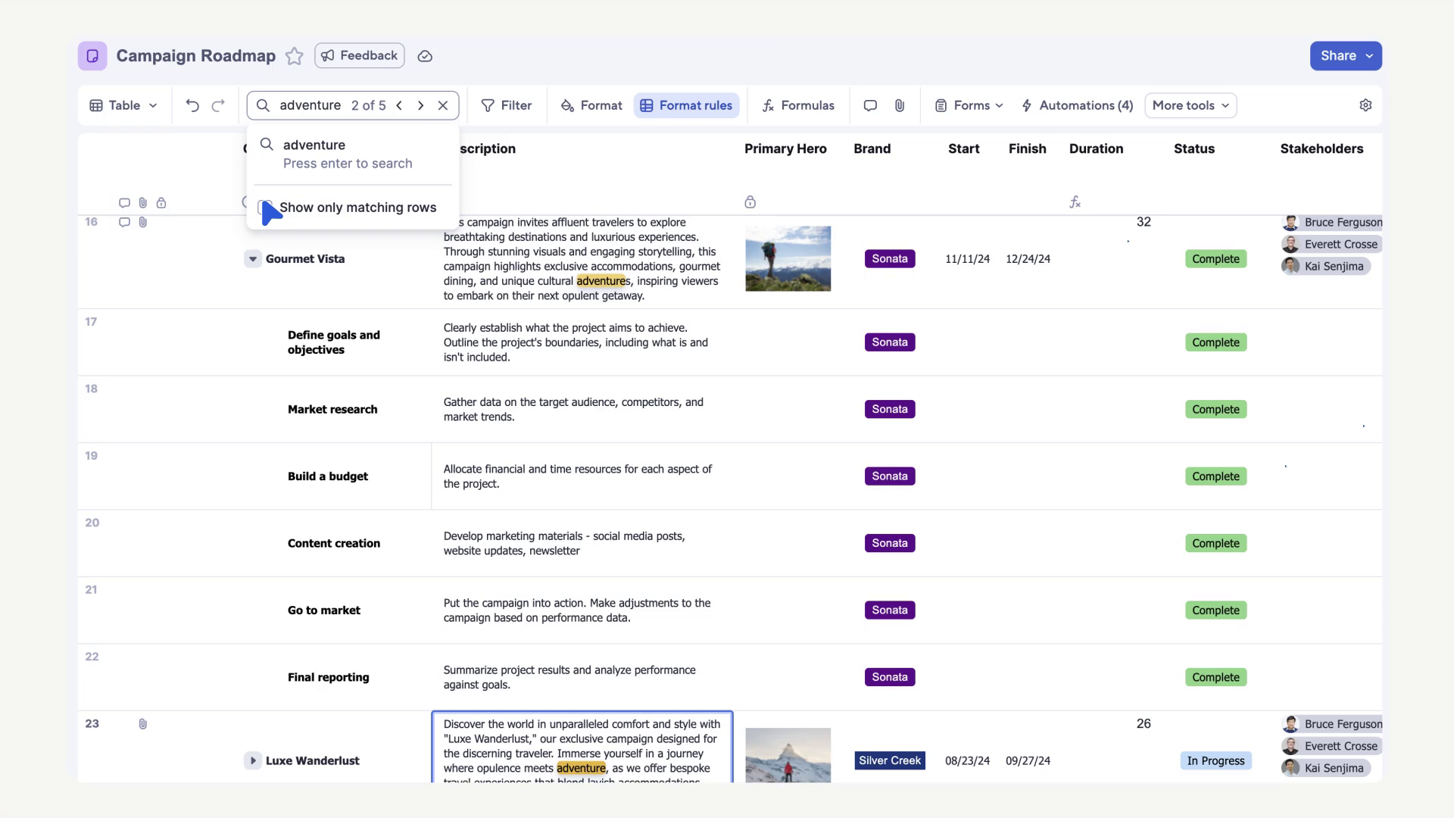
key("Escape")
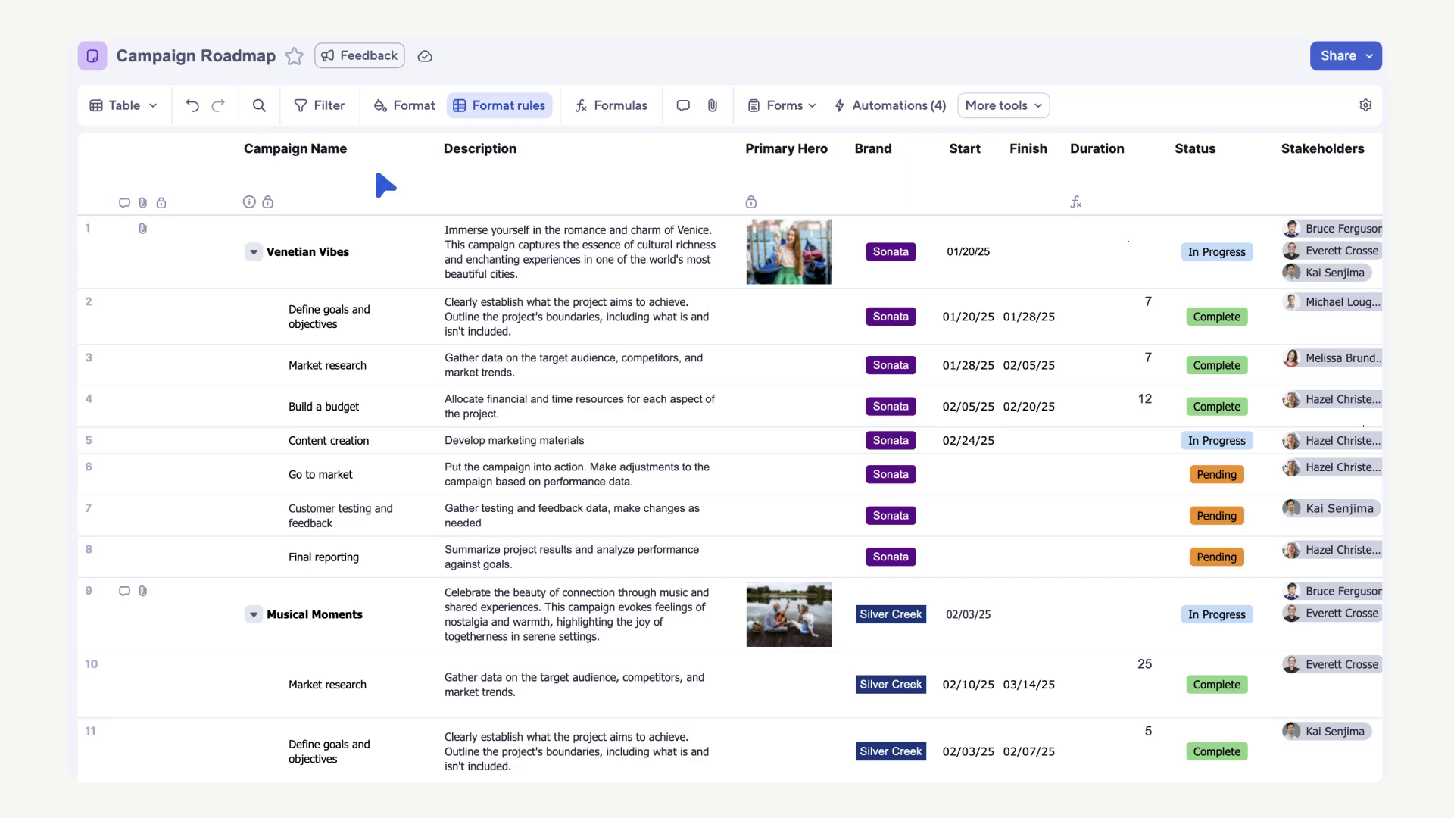
Apply the Current FY saved filter to the sheet.
left_click(304, 99)
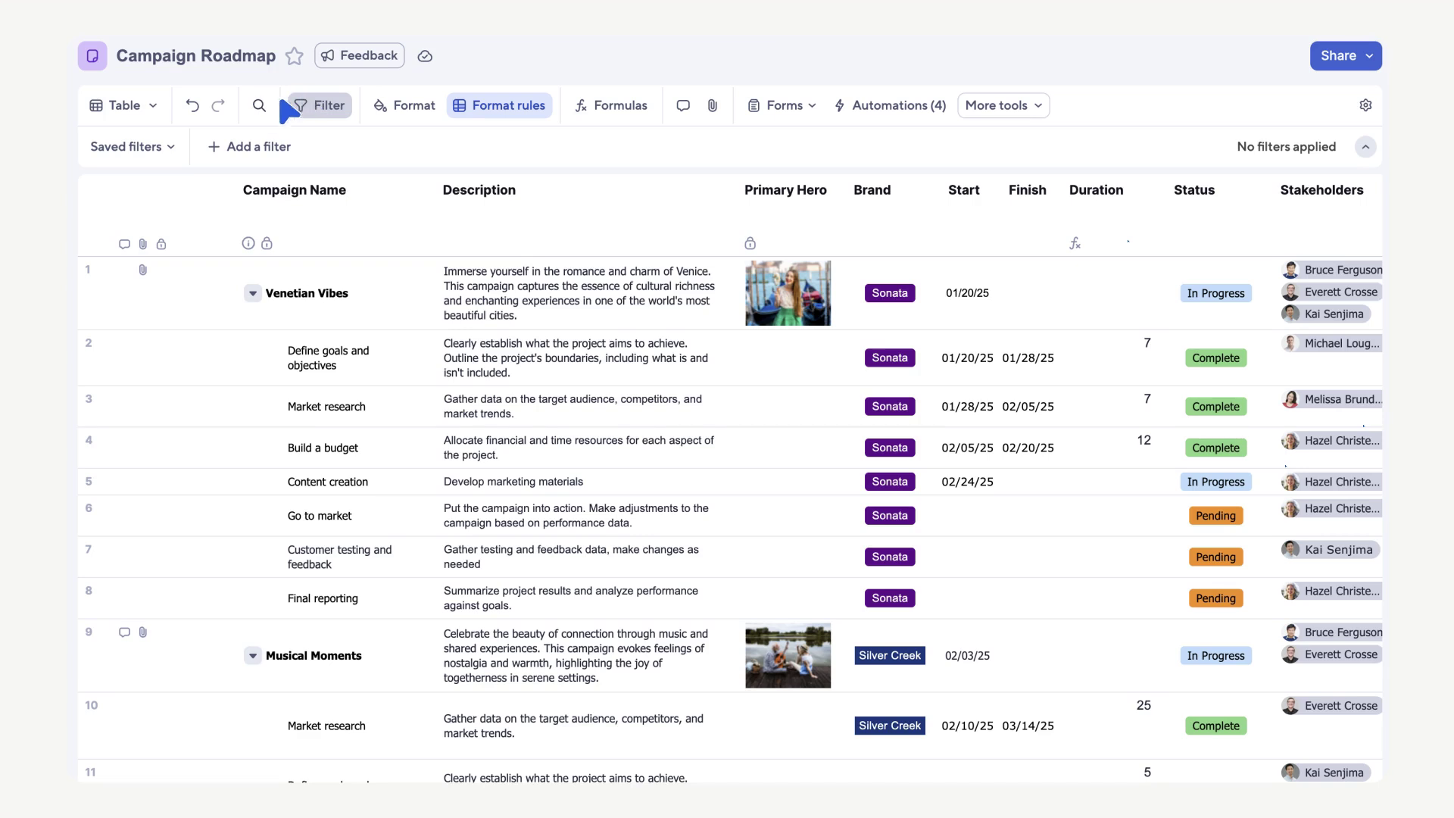
left_click(152, 147)
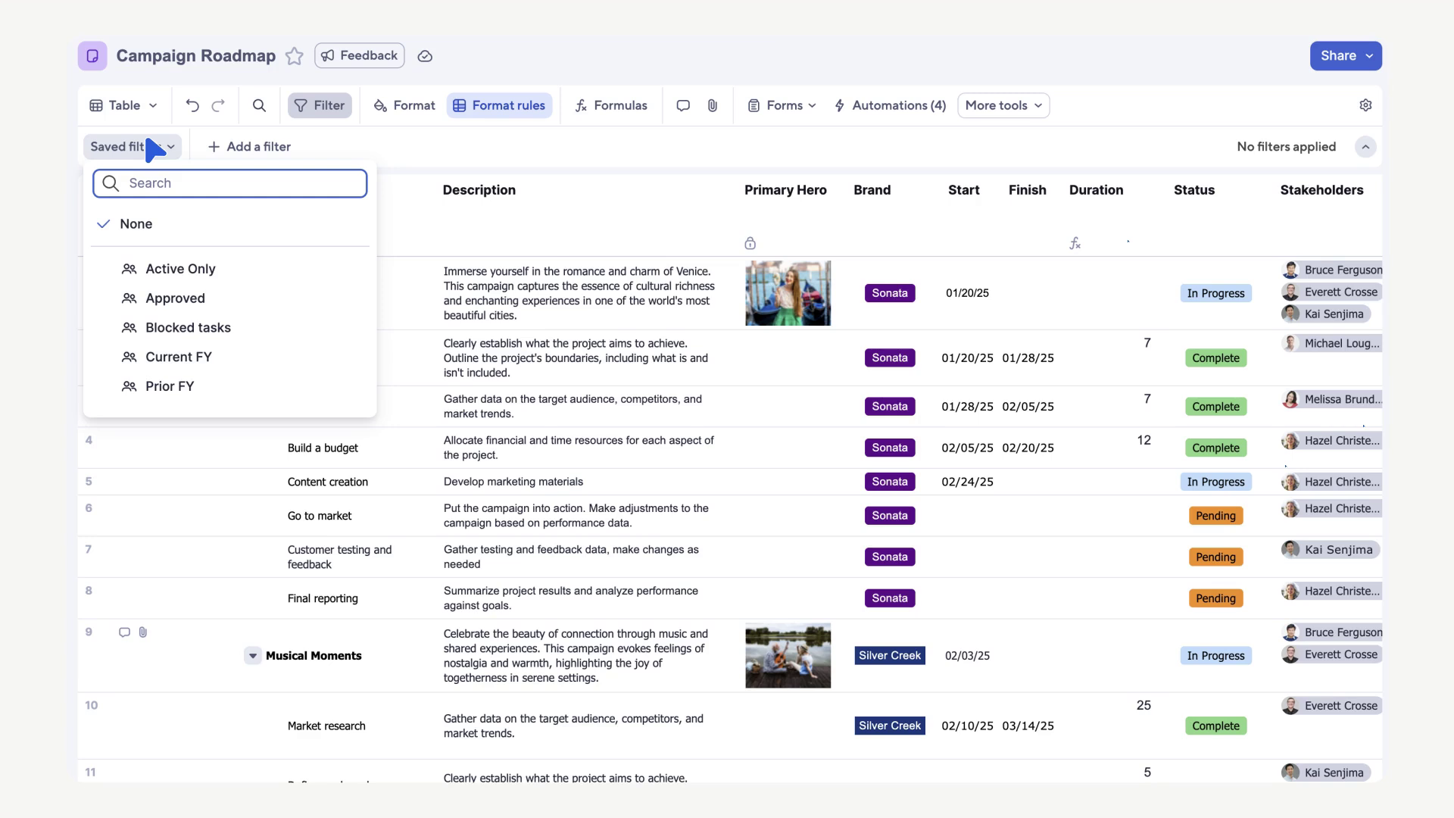
left_click(194, 355)
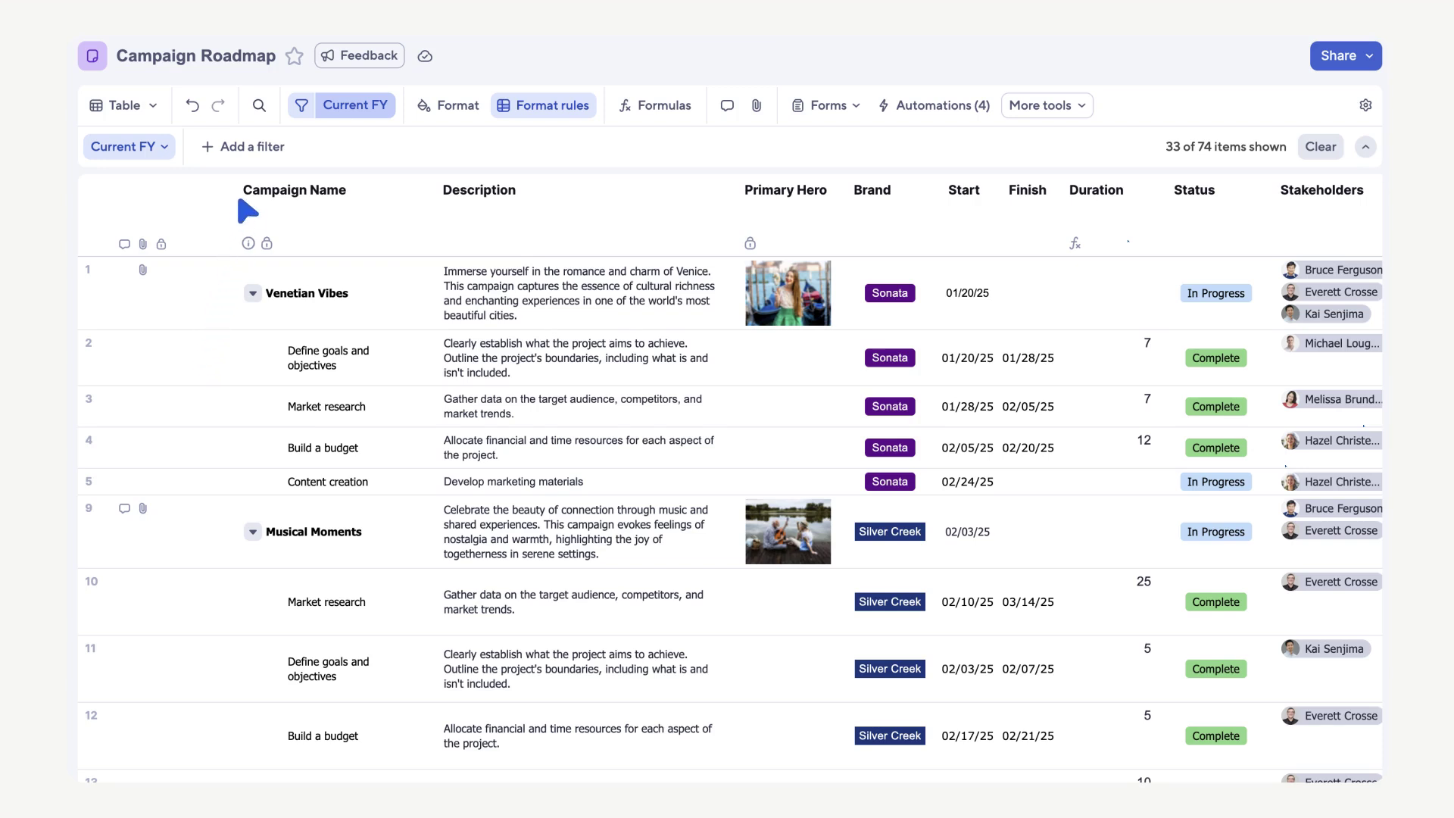
Add a Status filter showing only Blocked rows.
left_click(261, 146)
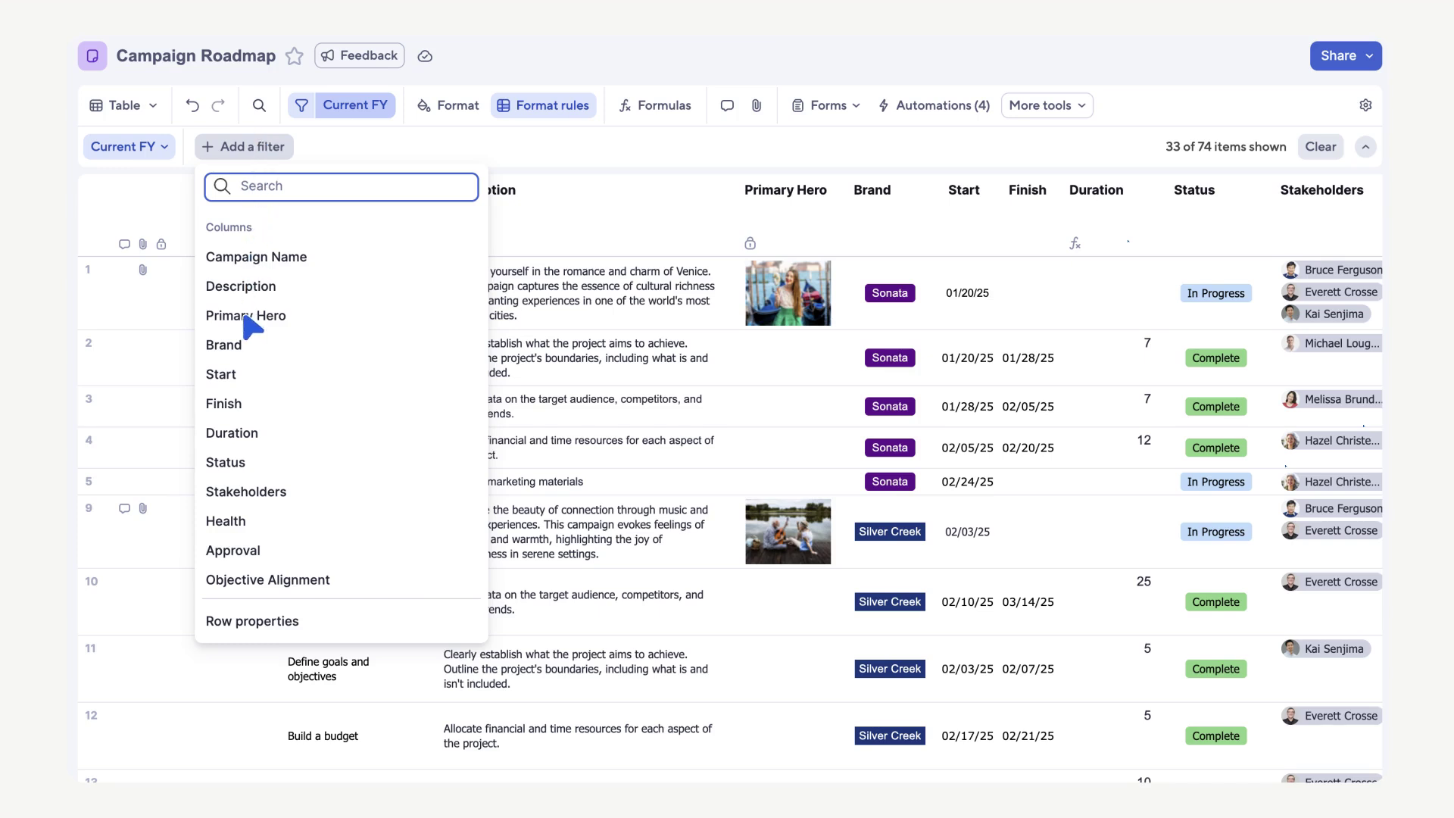
left_click(237, 462)
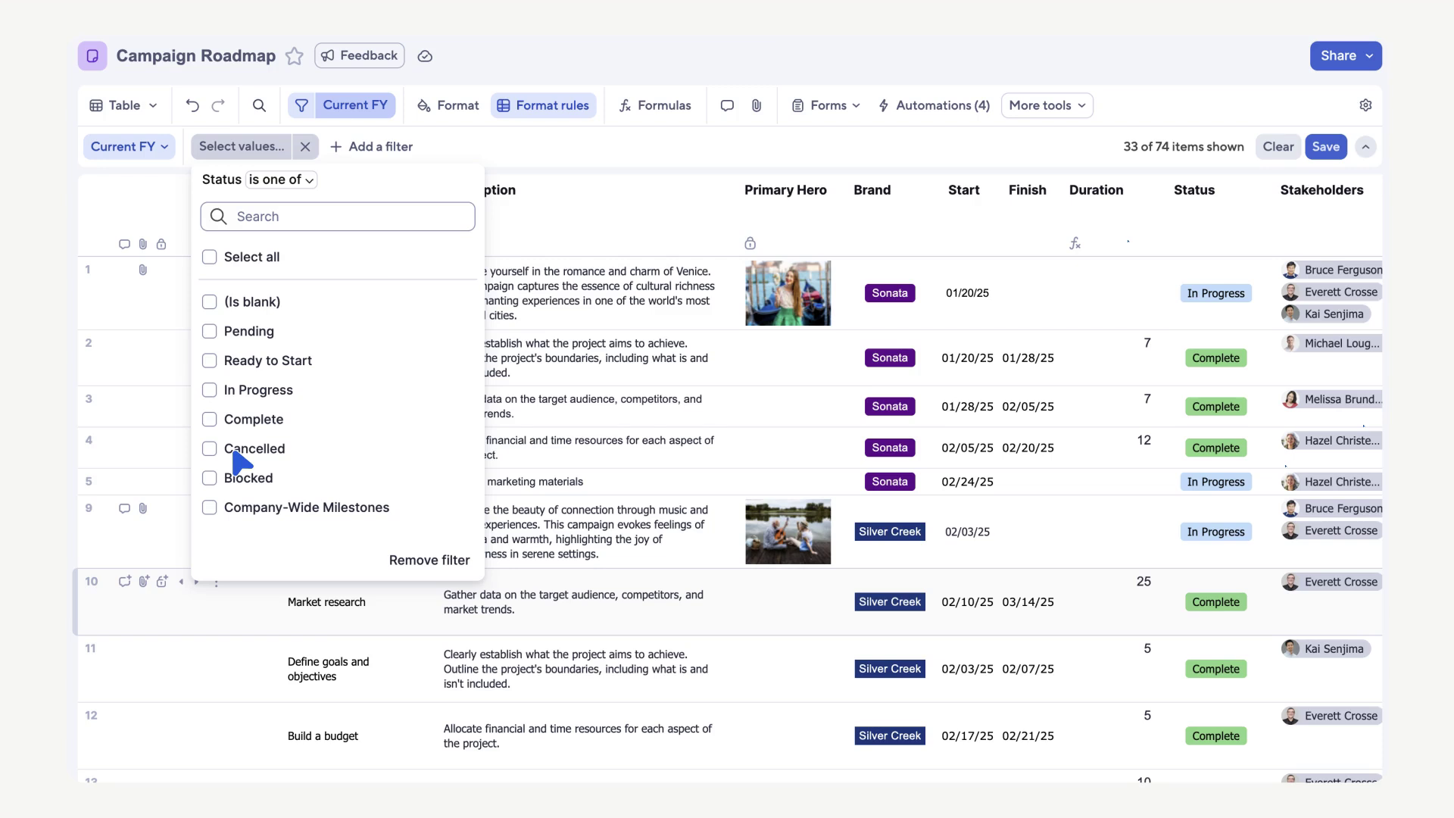
left_click(206, 477)
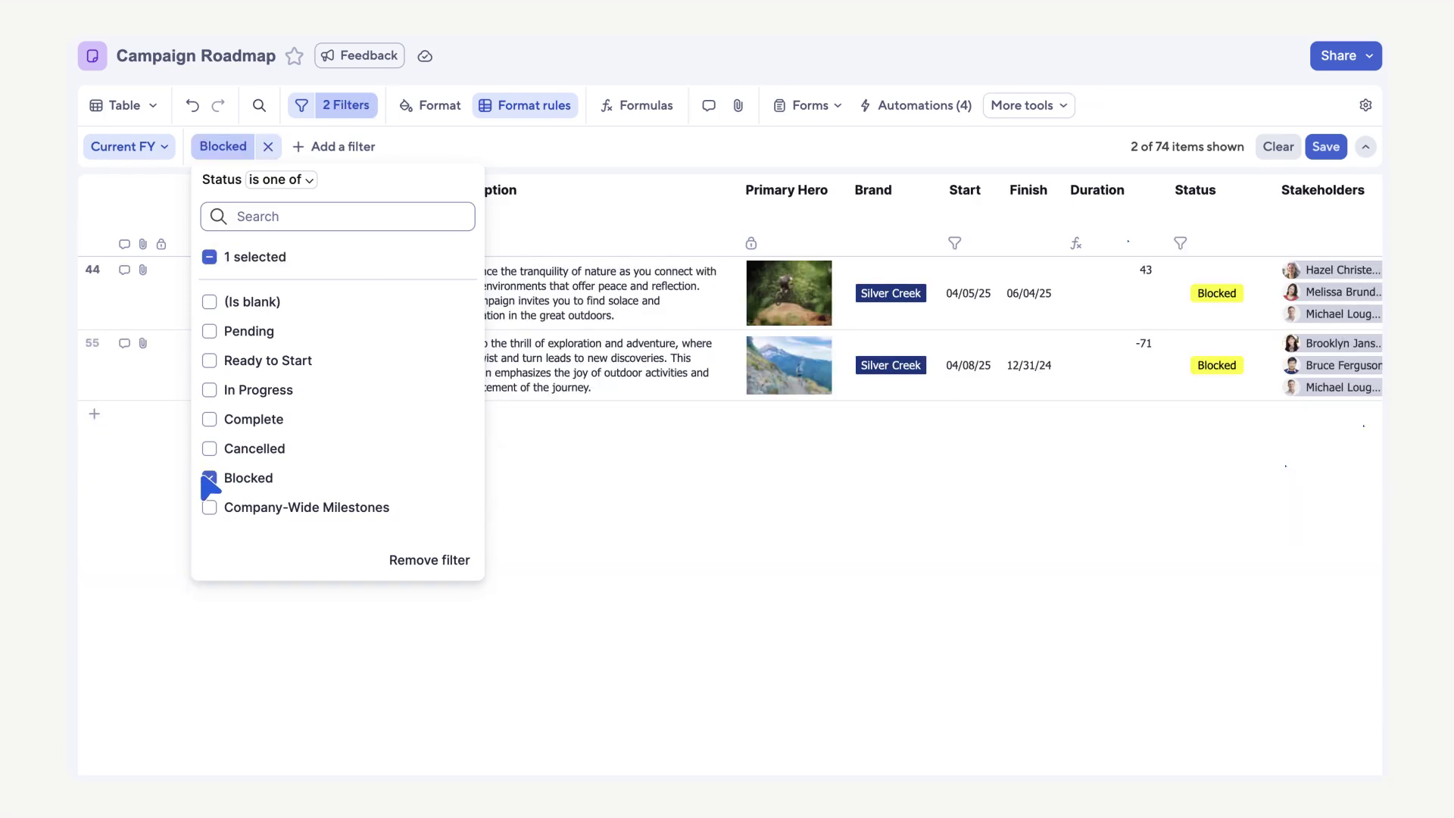
key("Escape")
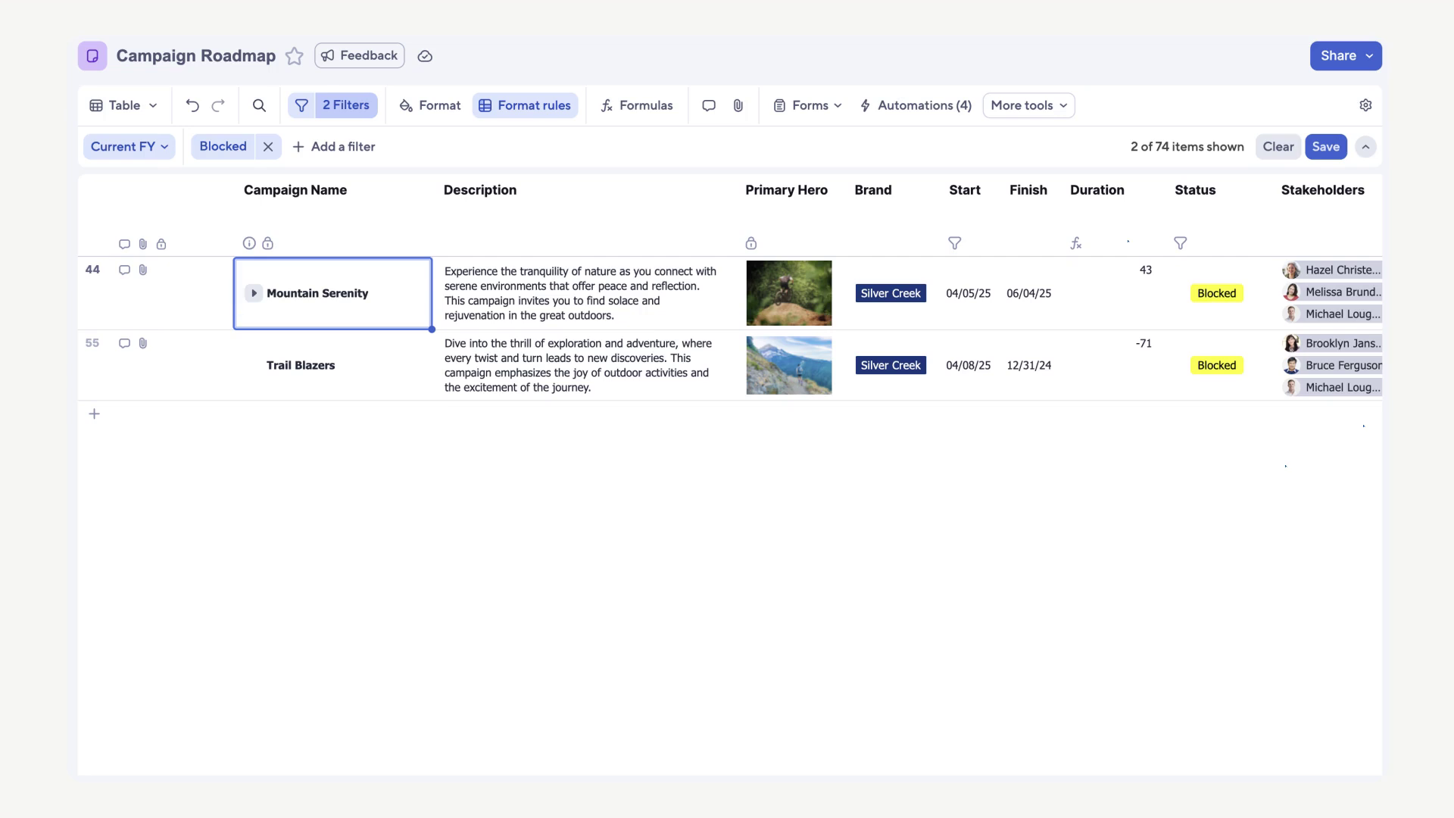